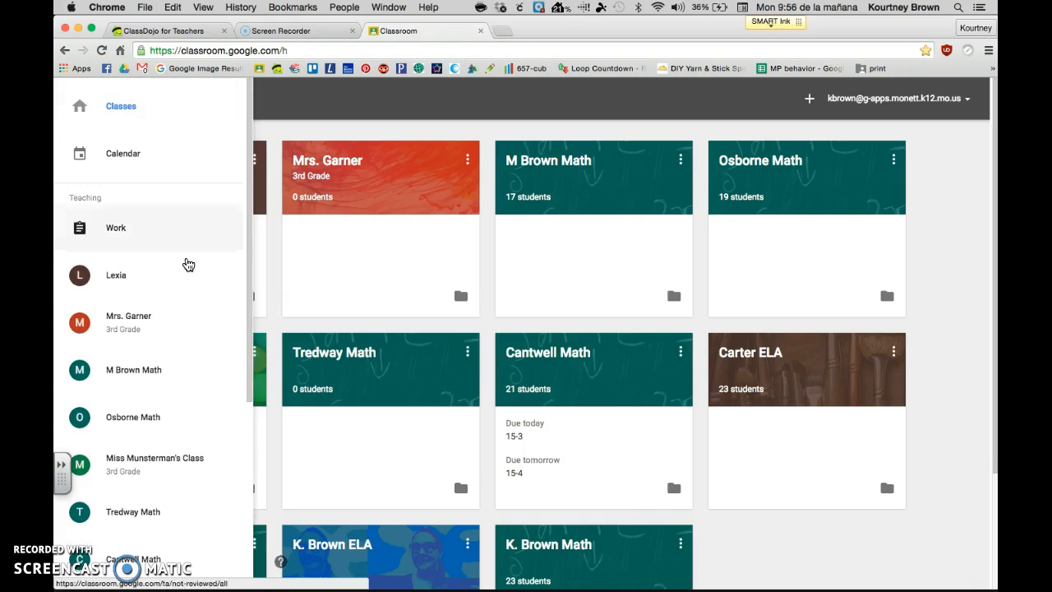
Step: Look through the list of existing classes in the navigation menu and on the Classes page
{"action": "scroll", "coordinate": [192, 272], "scroll_direction": "down", "scroll_amount": 5}
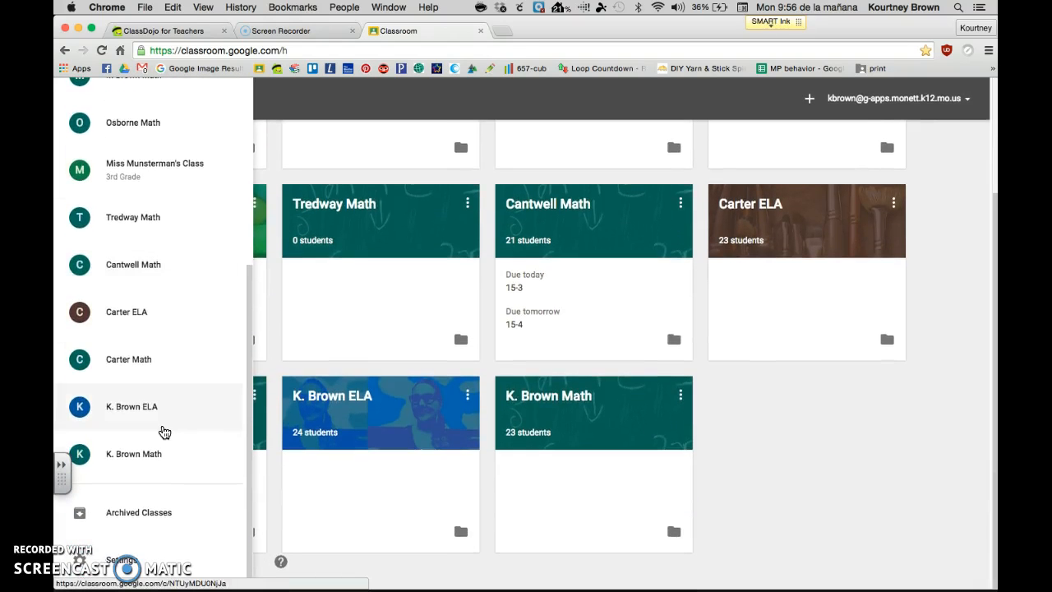
{"action": "scroll", "coordinate": [163, 431], "scroll_direction": "up", "scroll_amount": 5}
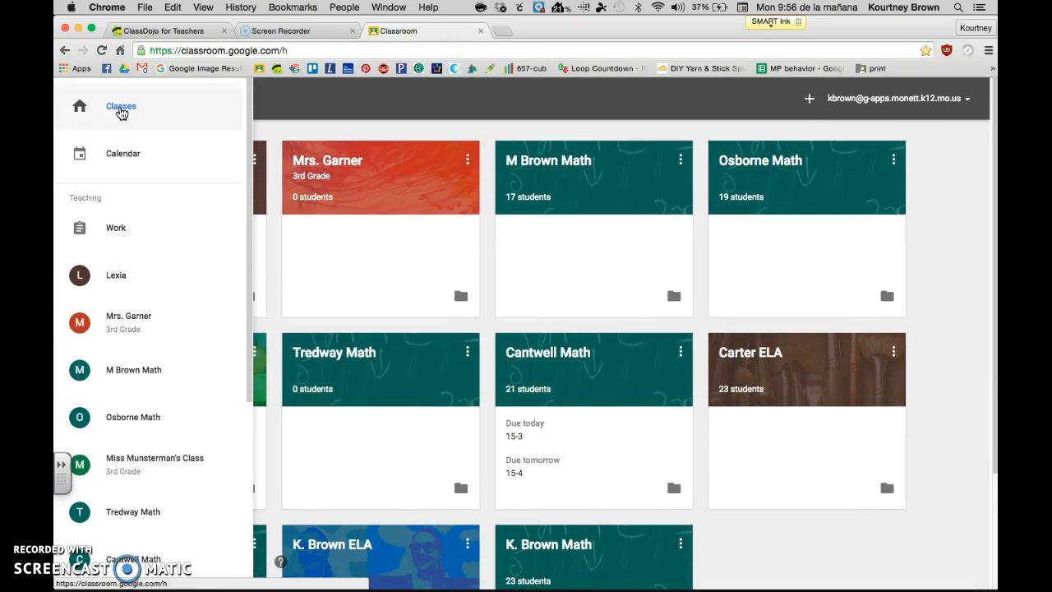
{"action": "left_click", "coordinate": [115, 109]}
{"action": "scroll", "coordinate": [573, 359], "scroll_direction": "down", "scroll_amount": 3}
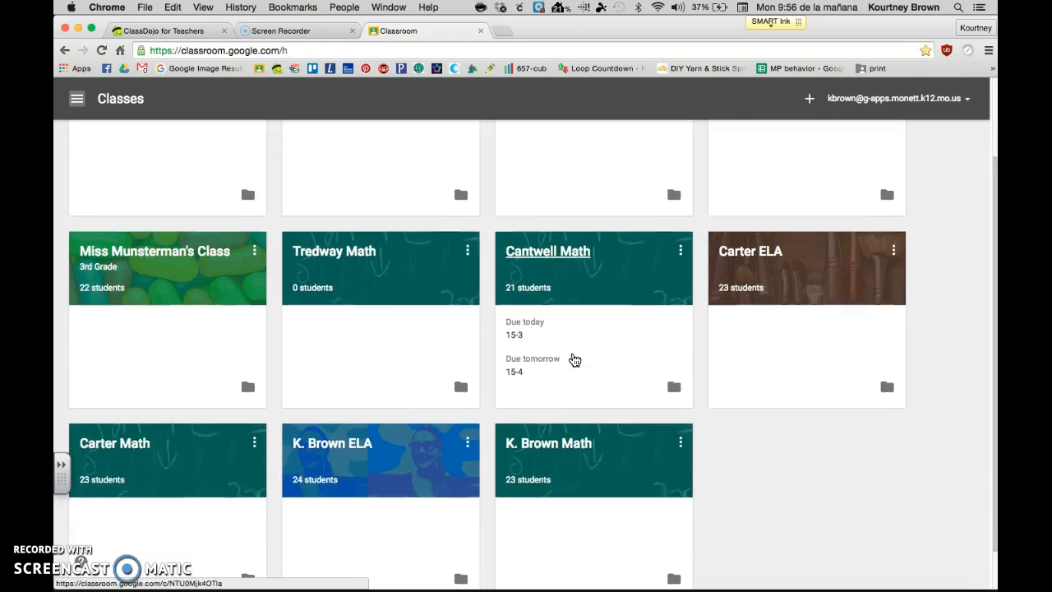
{"action": "scroll", "coordinate": [831, 534], "scroll_direction": "down", "scroll_amount": 1}
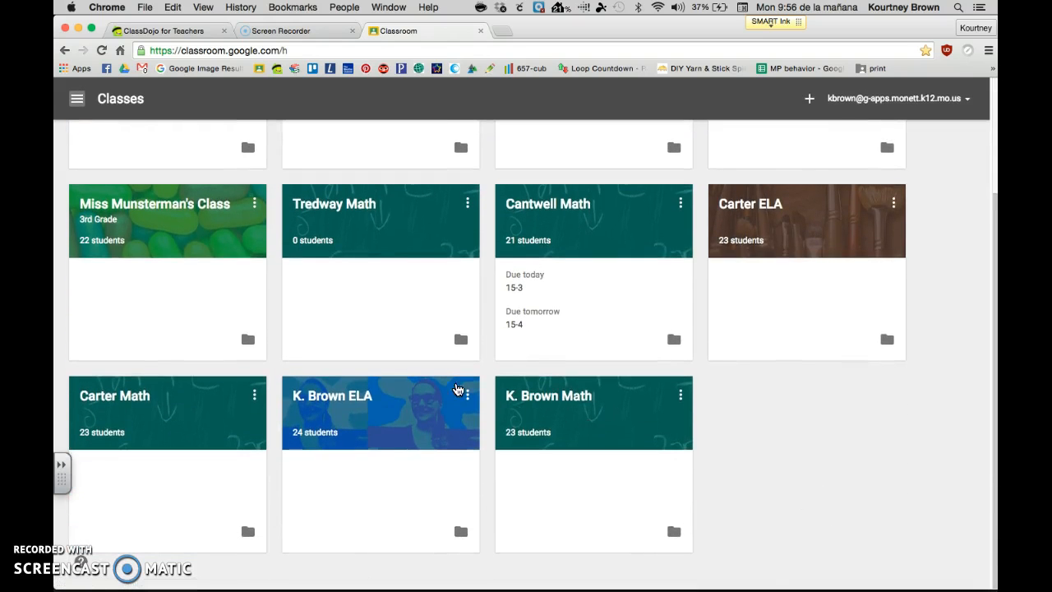
{"action": "scroll", "coordinate": [810, 449], "scroll_direction": "up", "scroll_amount": 3}
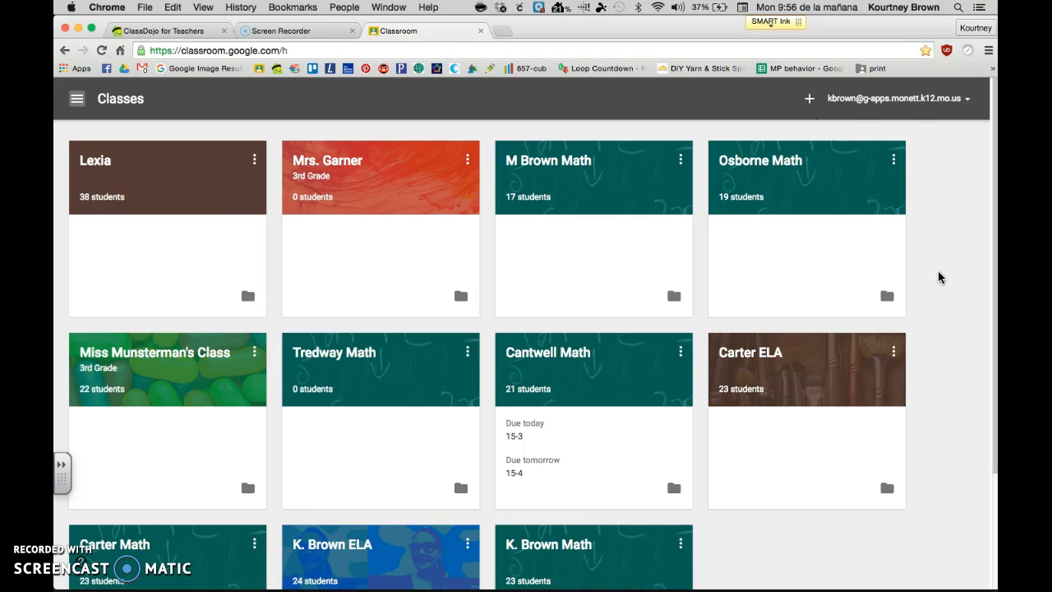
Step: Create a new class named "Example" with the section left blank
{"action": "left_click", "coordinate": [809, 100]}
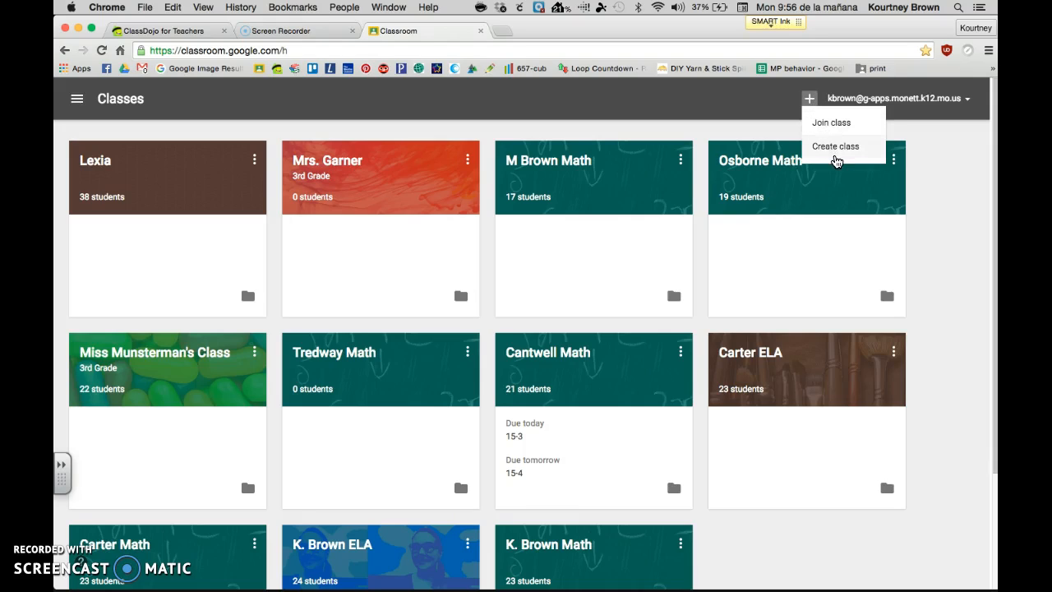
{"action": "left_click", "coordinate": [833, 155]}
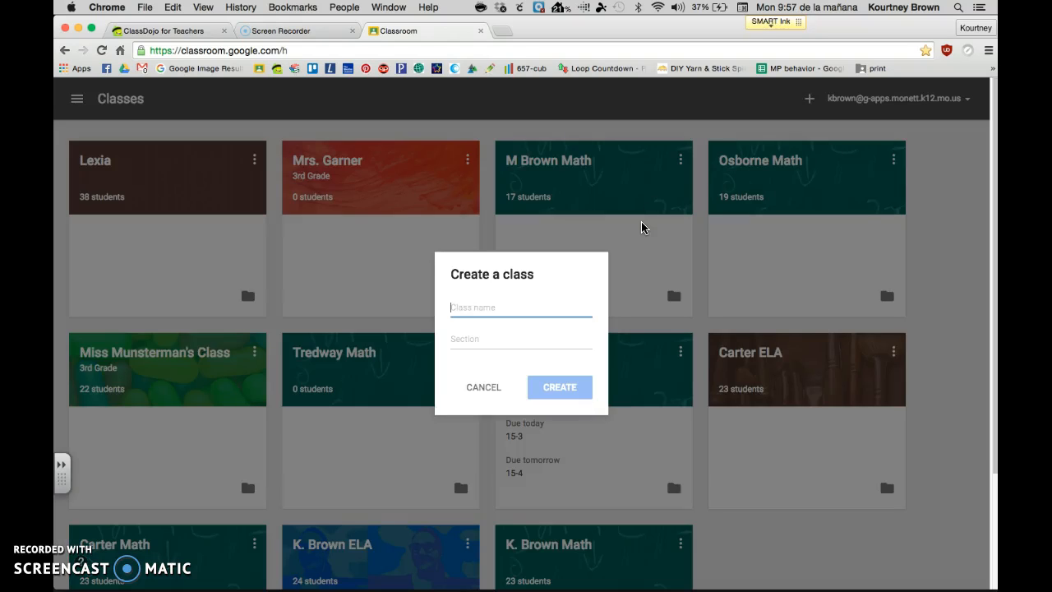
{"action": "type", "text": "Exam"}
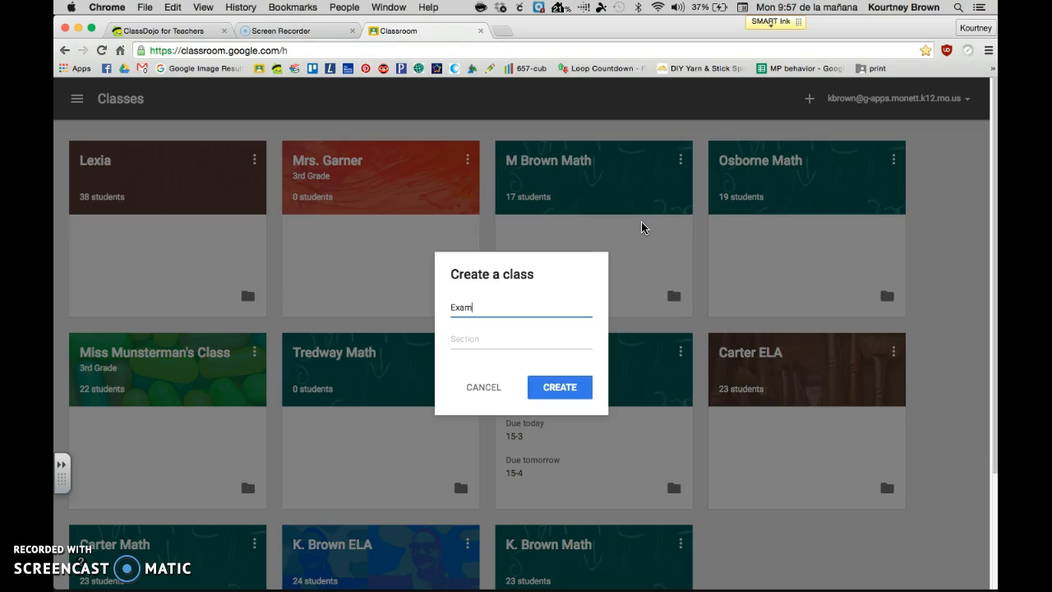
{"action": "type", "text": "ple"}
{"action": "left_click", "coordinate": [504, 328]}
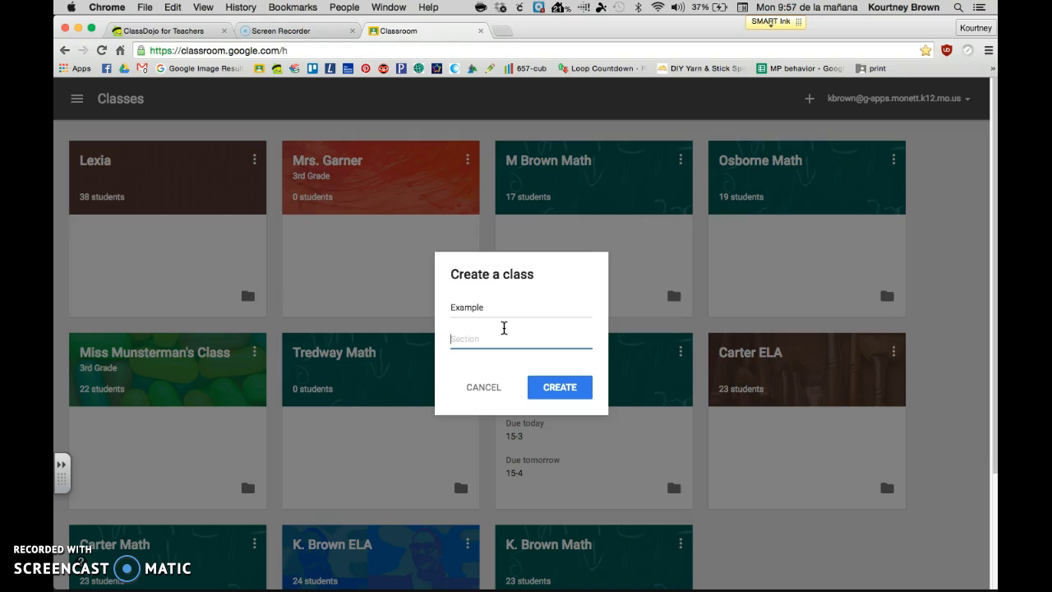
{"action": "left_click", "coordinate": [566, 393]}
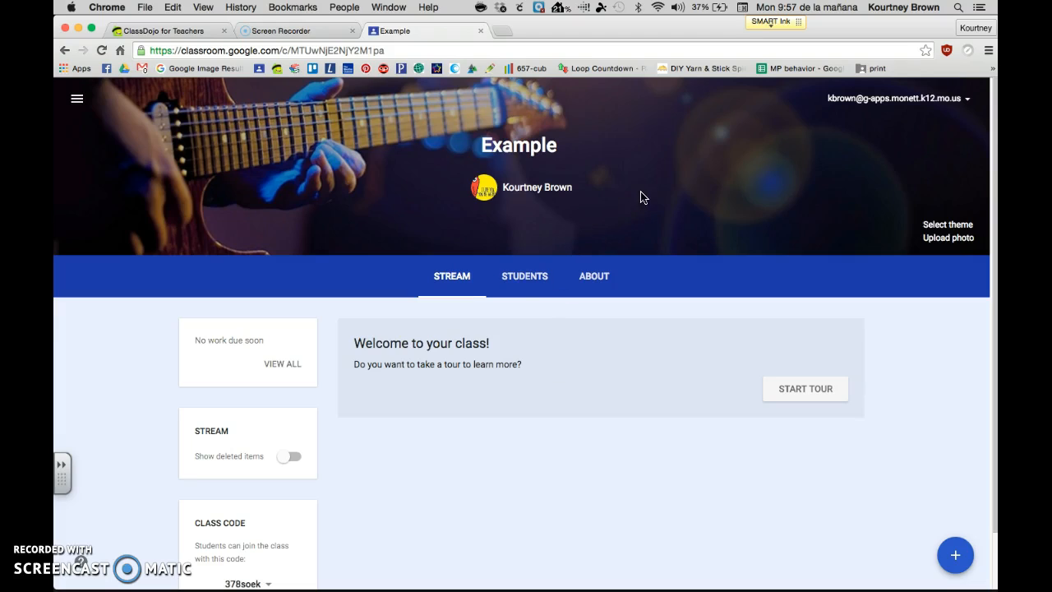
Step: Set the Example class theme to the gallery's green chalkboard image with the chalk arrow and number 2
{"action": "left_click", "coordinate": [932, 227]}
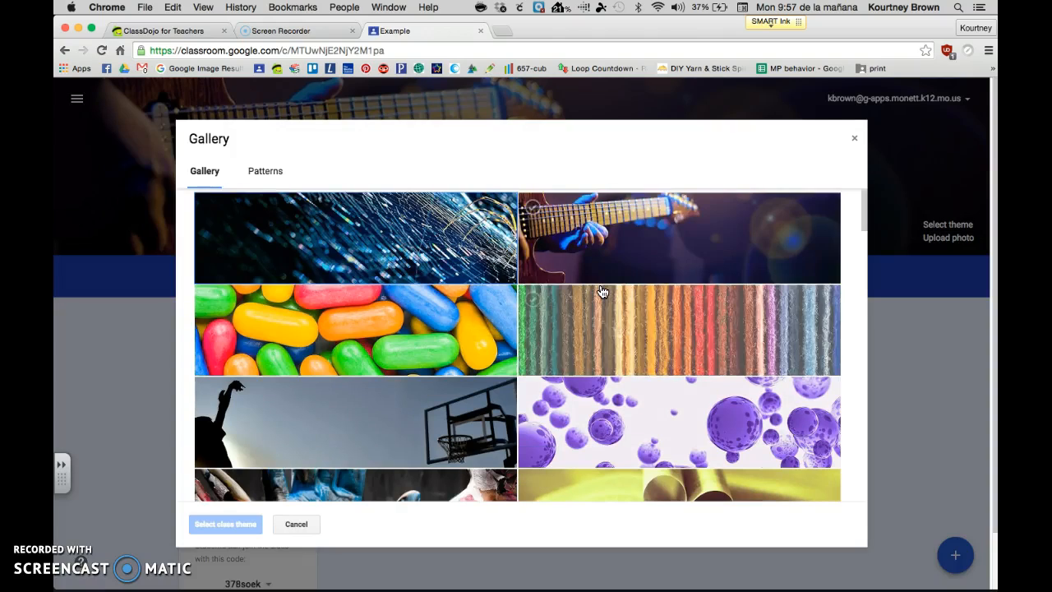
{"action": "scroll", "coordinate": [600, 293], "scroll_direction": "down", "scroll_amount": 5}
{"action": "scroll", "coordinate": [602, 291], "scroll_direction": "down", "scroll_amount": 6}
{"action": "scroll", "coordinate": [601, 292], "scroll_direction": "up", "scroll_amount": 8}
{"action": "scroll", "coordinate": [601, 292], "scroll_direction": "down", "scroll_amount": 6}
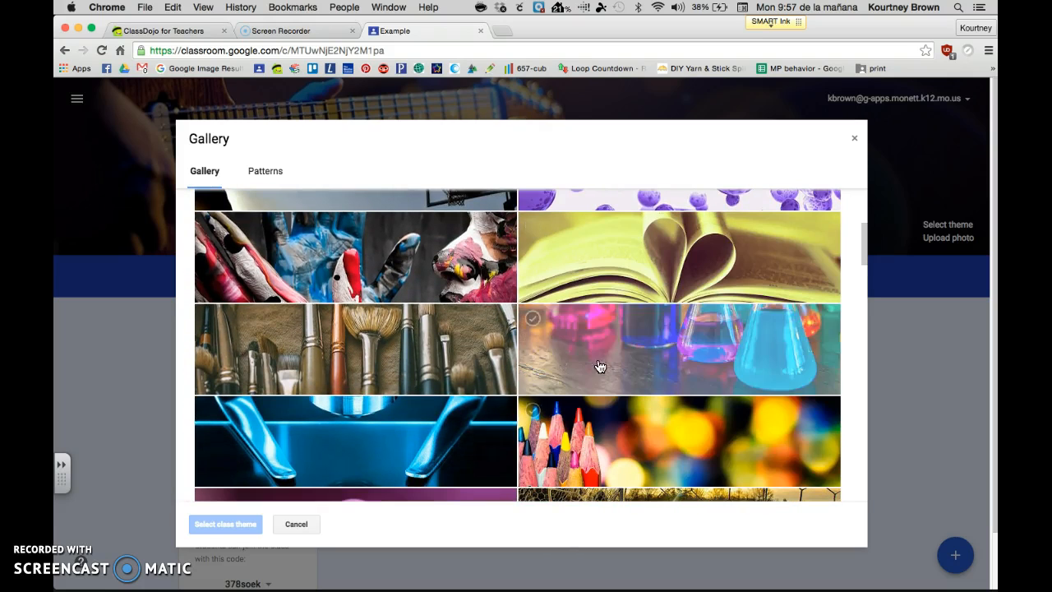
{"action": "scroll", "coordinate": [649, 271], "scroll_direction": "down", "scroll_amount": 8}
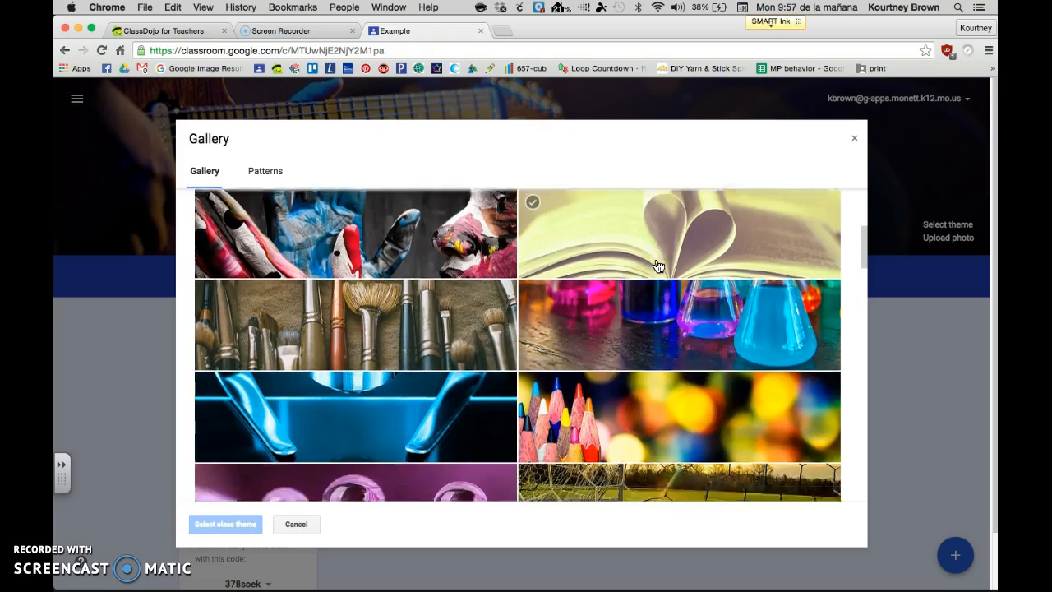
{"action": "scroll", "coordinate": [657, 265], "scroll_direction": "down", "scroll_amount": 10}
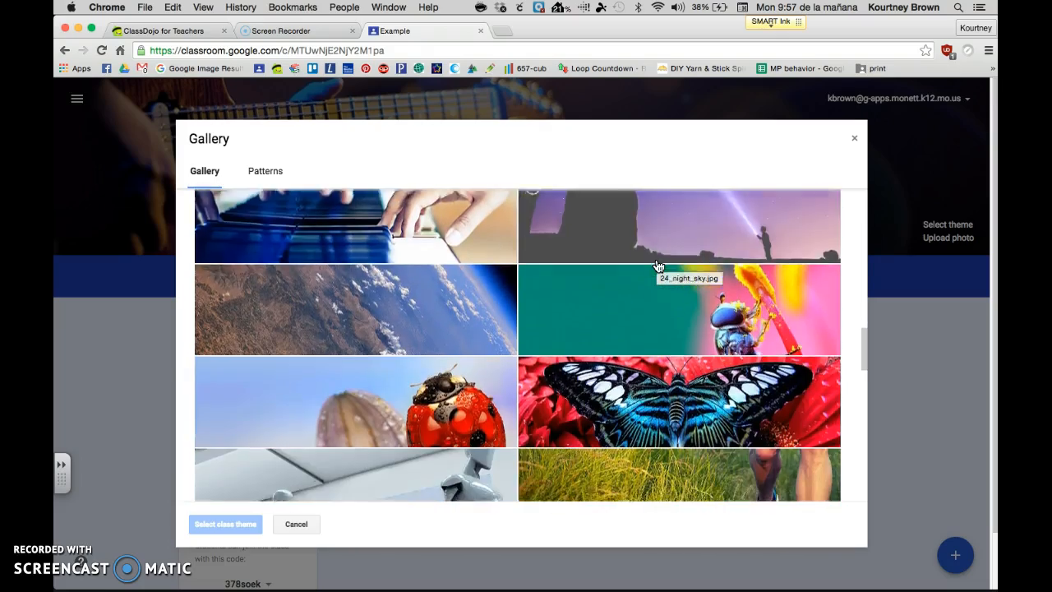
{"action": "scroll", "coordinate": [657, 265], "scroll_direction": "down", "scroll_amount": 10}
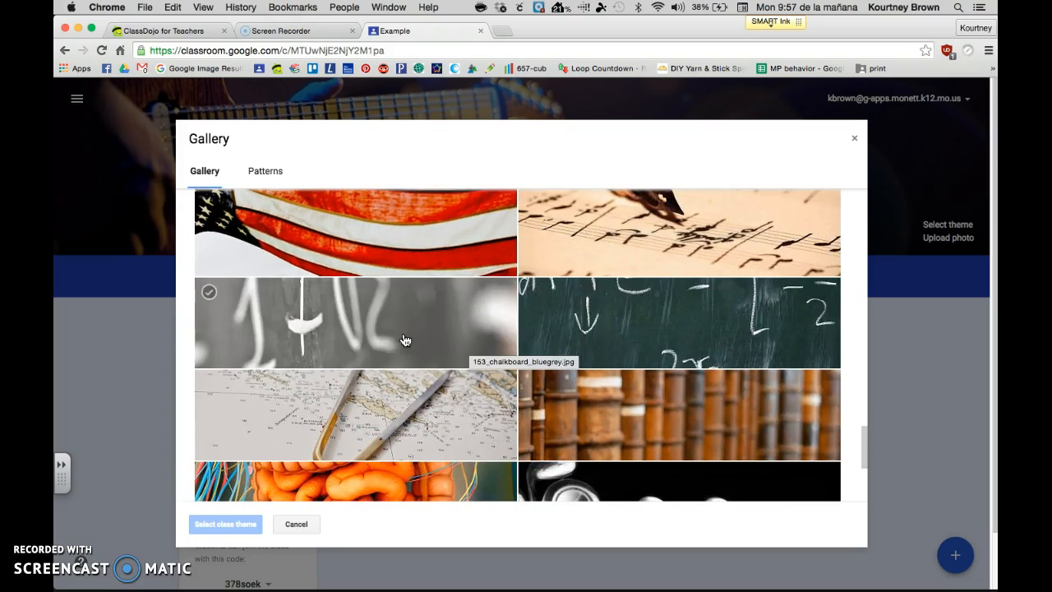
{"action": "scroll", "coordinate": [539, 321], "scroll_direction": "down", "scroll_amount": 2}
{"action": "scroll", "coordinate": [538, 320], "scroll_direction": "down", "scroll_amount": 3}
{"action": "scroll", "coordinate": [545, 301], "scroll_direction": "up", "scroll_amount": 4}
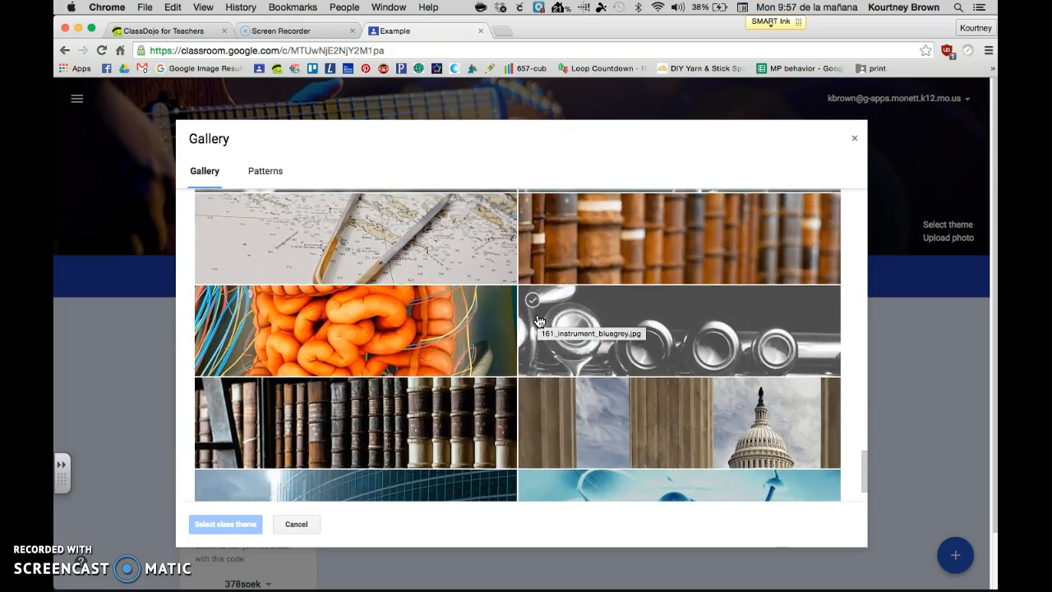
{"action": "left_click", "coordinate": [594, 296]}
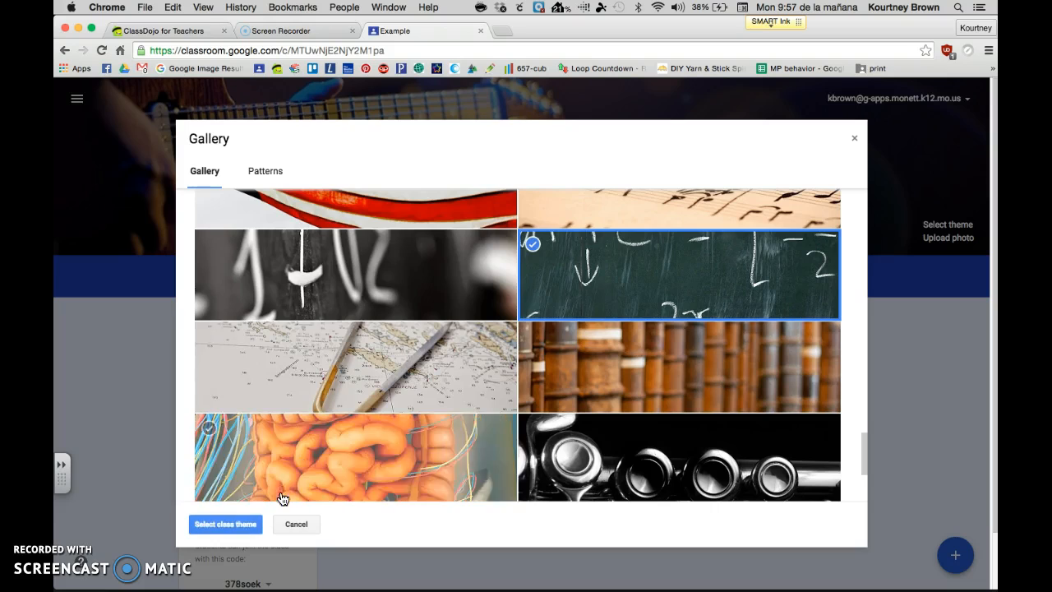
{"action": "left_click", "coordinate": [230, 524]}
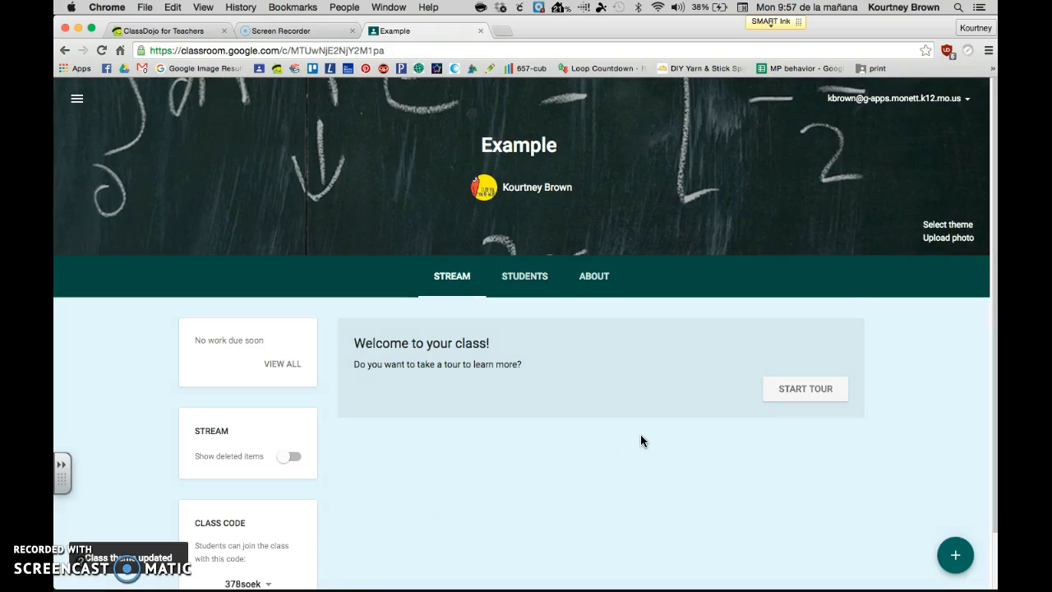
Step: View the photo upload option for the class header, close it, and look at the class code on the stream
{"action": "left_click", "coordinate": [937, 239]}
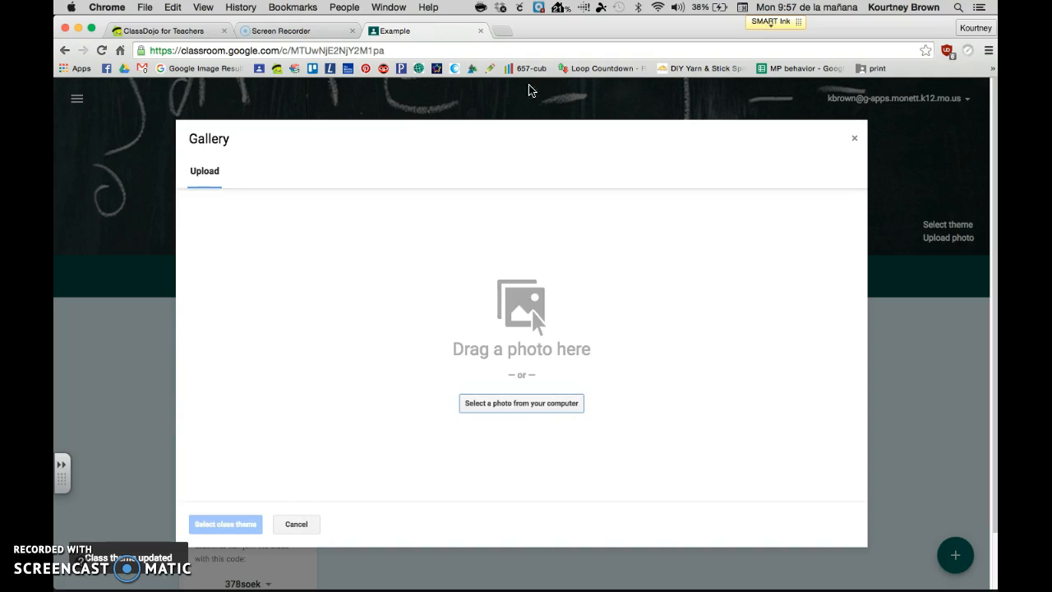
{"action": "left_click", "coordinate": [853, 142]}
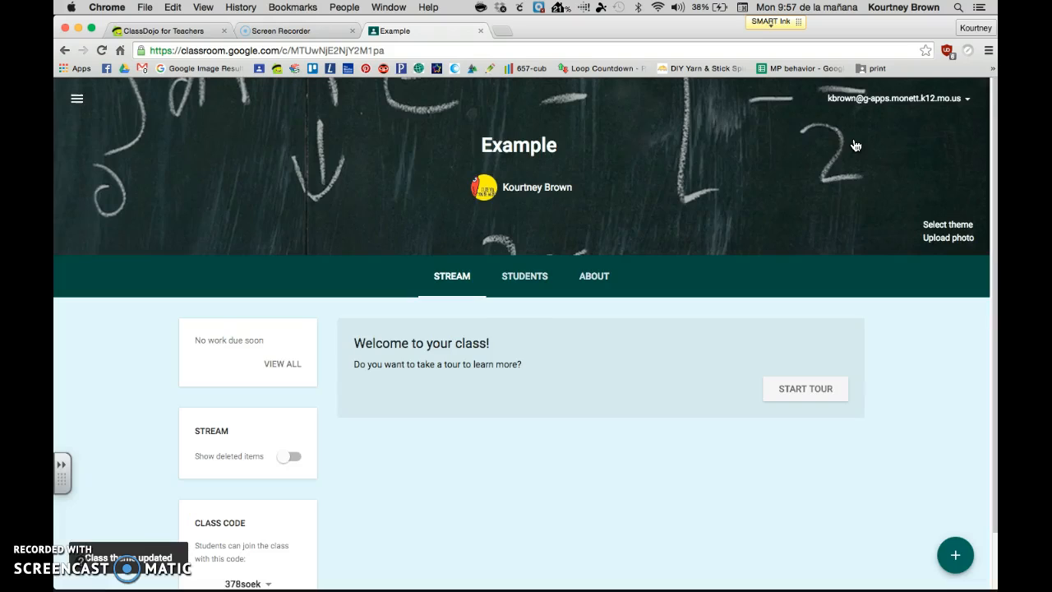
{"action": "scroll", "coordinate": [509, 403], "scroll_direction": "down", "scroll_amount": 1}
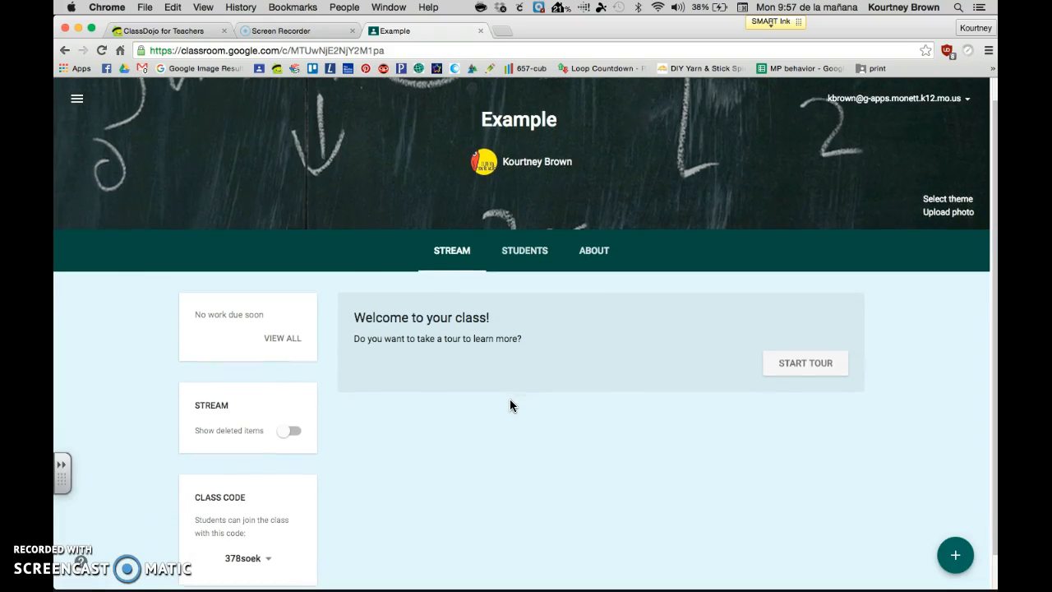
{"action": "scroll", "coordinate": [509, 399], "scroll_direction": "down", "scroll_amount": 1}
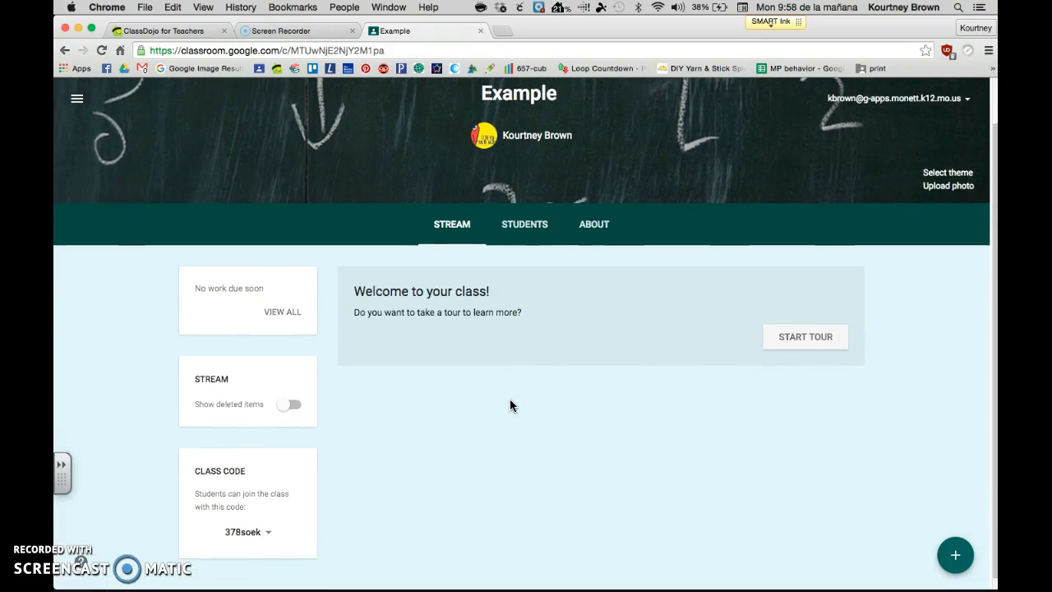
{"action": "scroll", "coordinate": [510, 399], "scroll_direction": "down", "scroll_amount": 1}
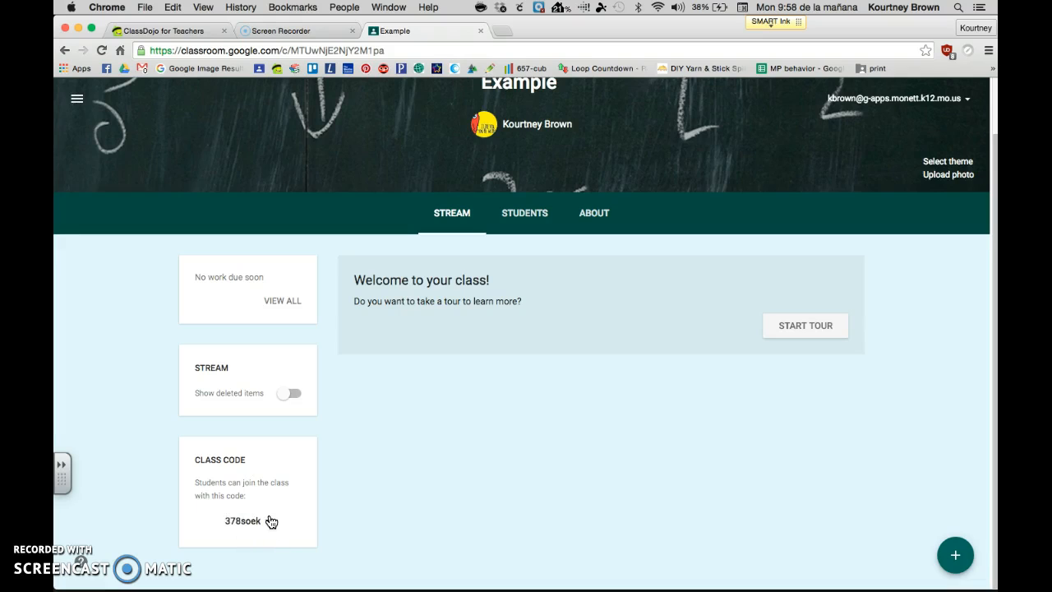
Step: Review the contacts available to invite on the Students page, and close the invitation dialog without inviting anyone
{"action": "left_click", "coordinate": [532, 218]}
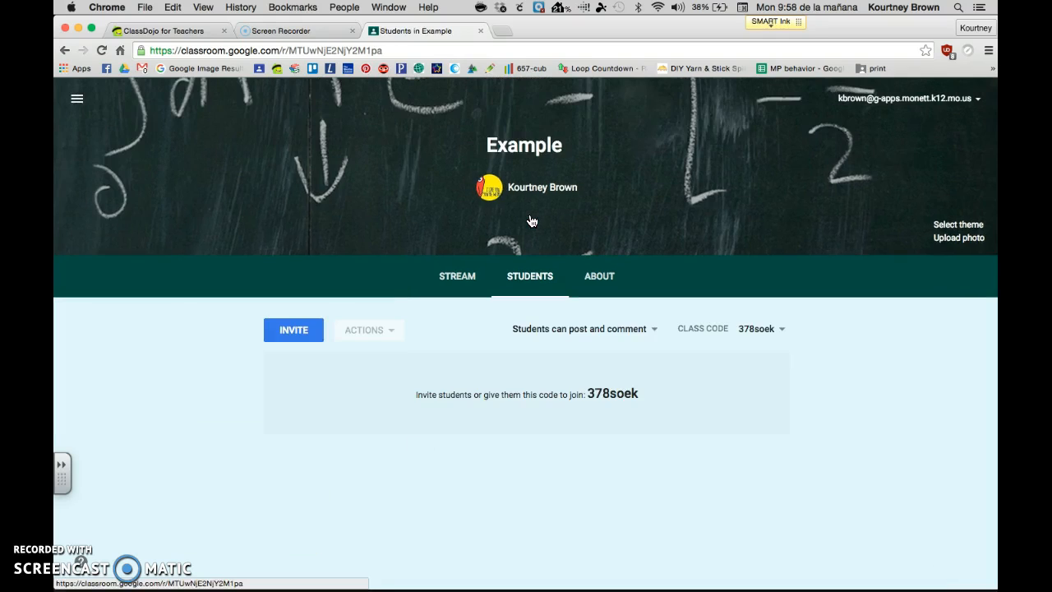
{"action": "left_click", "coordinate": [305, 331]}
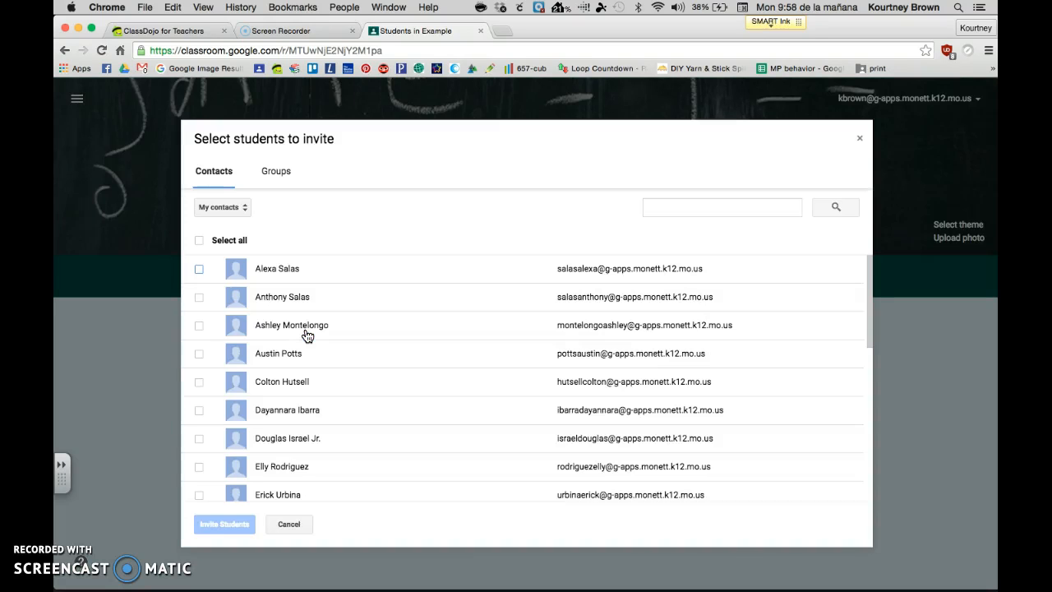
{"action": "scroll", "coordinate": [382, 291], "scroll_direction": "down", "scroll_amount": 1}
{"action": "scroll", "coordinate": [383, 291], "scroll_direction": "down", "scroll_amount": 10}
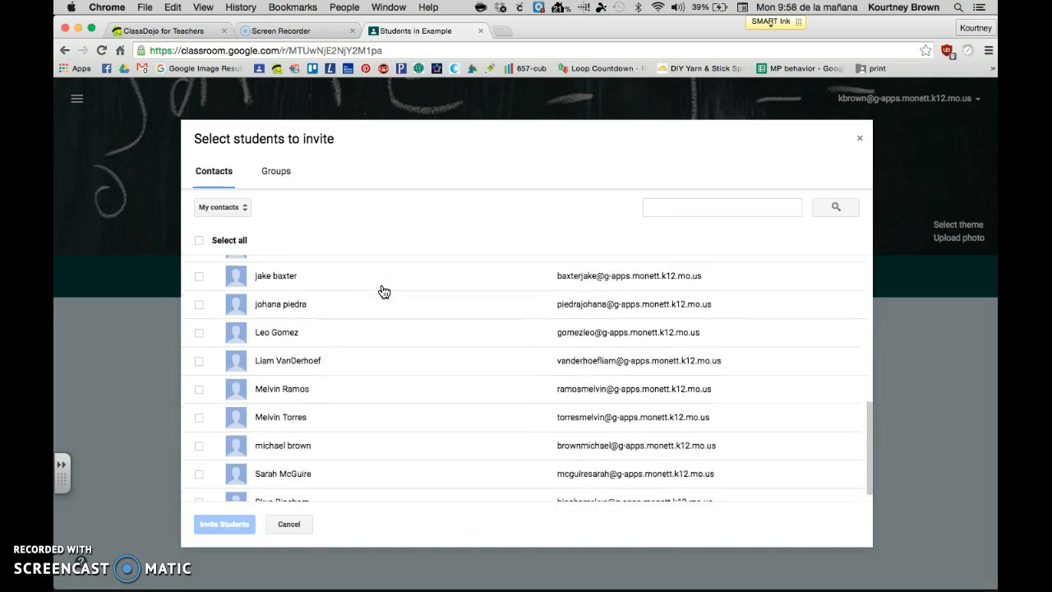
{"action": "scroll", "coordinate": [382, 291], "scroll_direction": "up", "scroll_amount": 10}
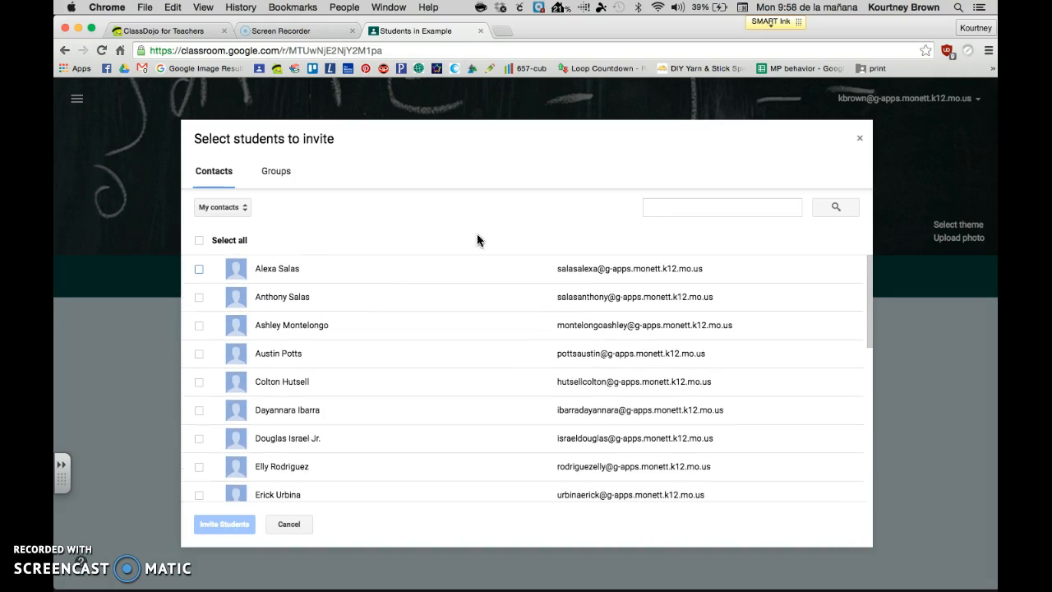
{"action": "left_click", "coordinate": [674, 209]}
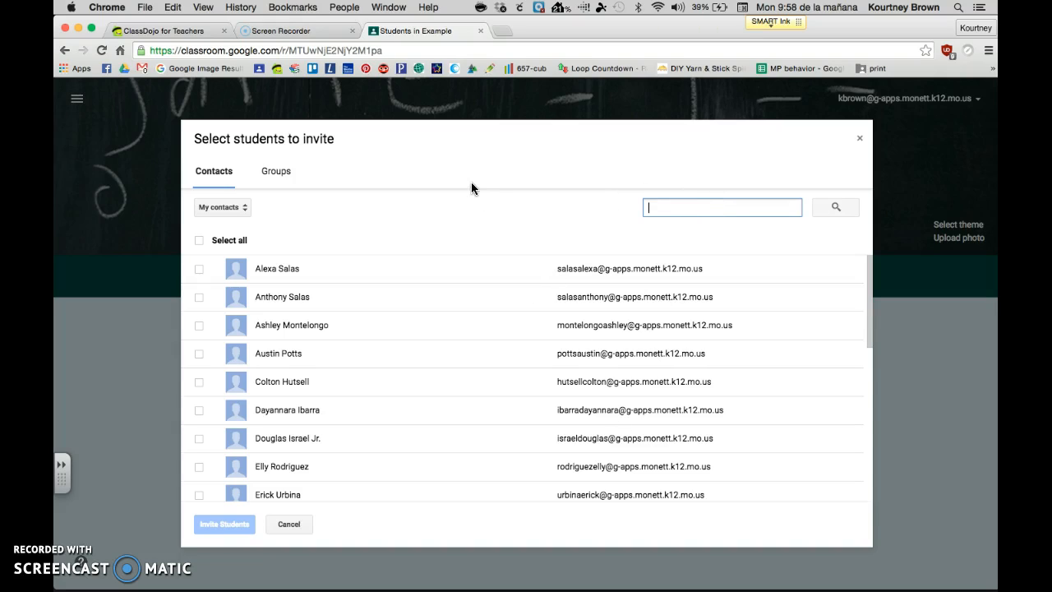
{"action": "left_click", "coordinate": [860, 141]}
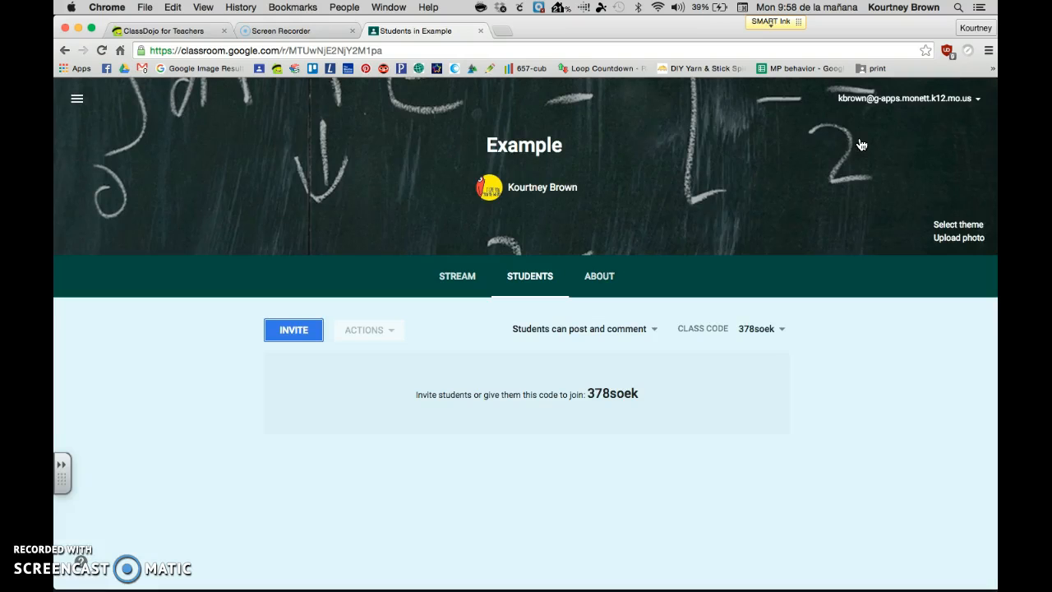
Step: Go back to the class stream and take the welcome tour through to its end
{"action": "left_click", "coordinate": [454, 289]}
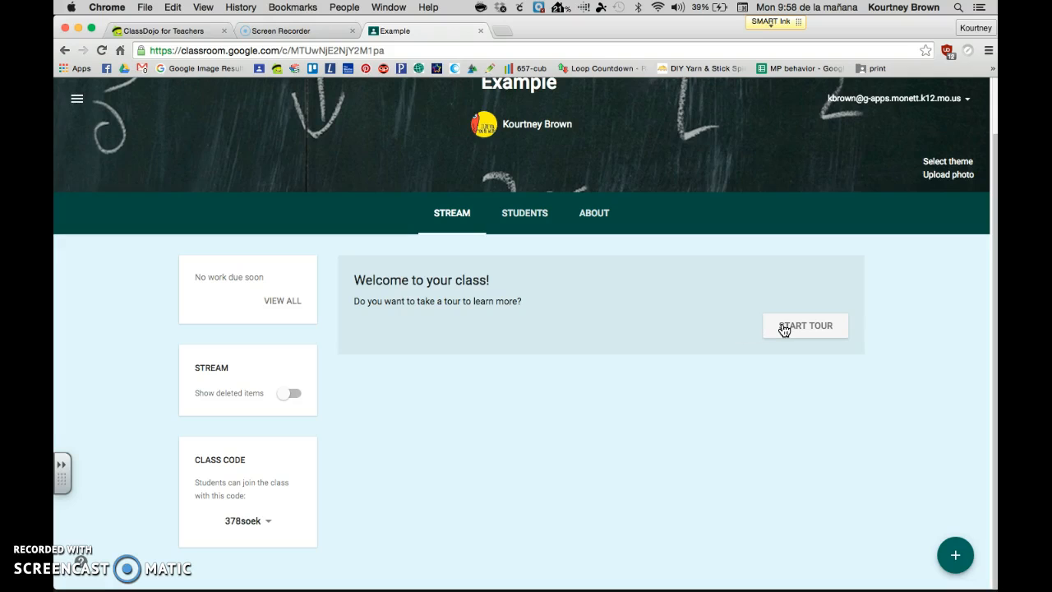
{"action": "left_click", "coordinate": [784, 328]}
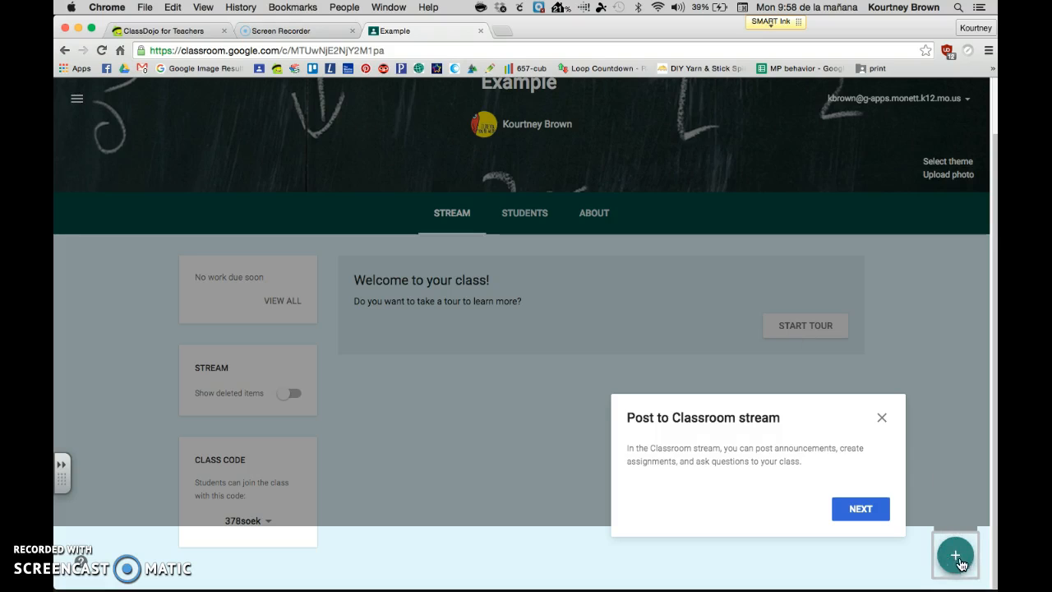
{"action": "left_click", "coordinate": [869, 514]}
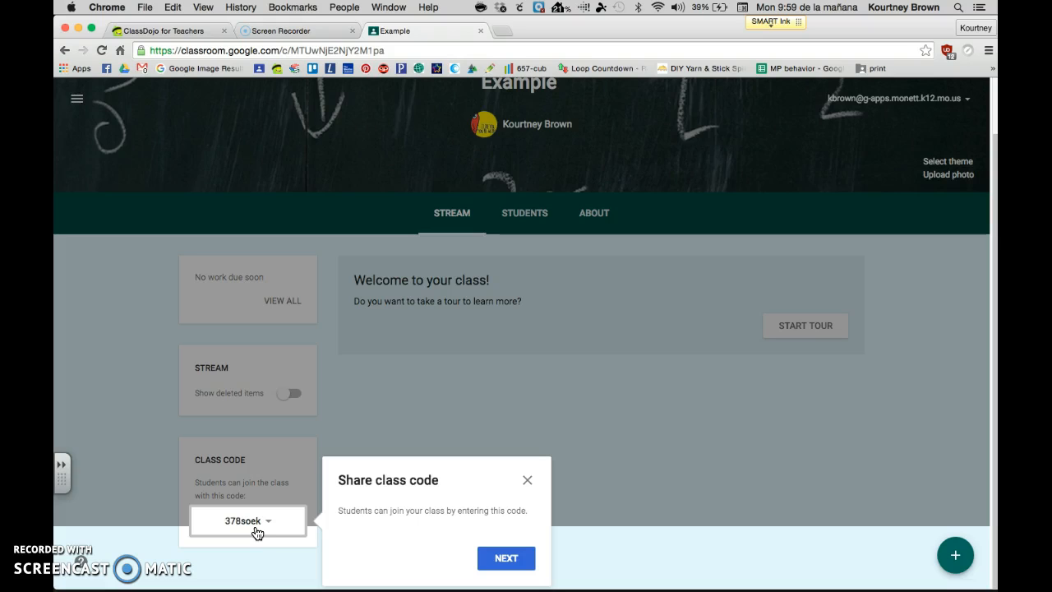
{"action": "left_click", "coordinate": [495, 558]}
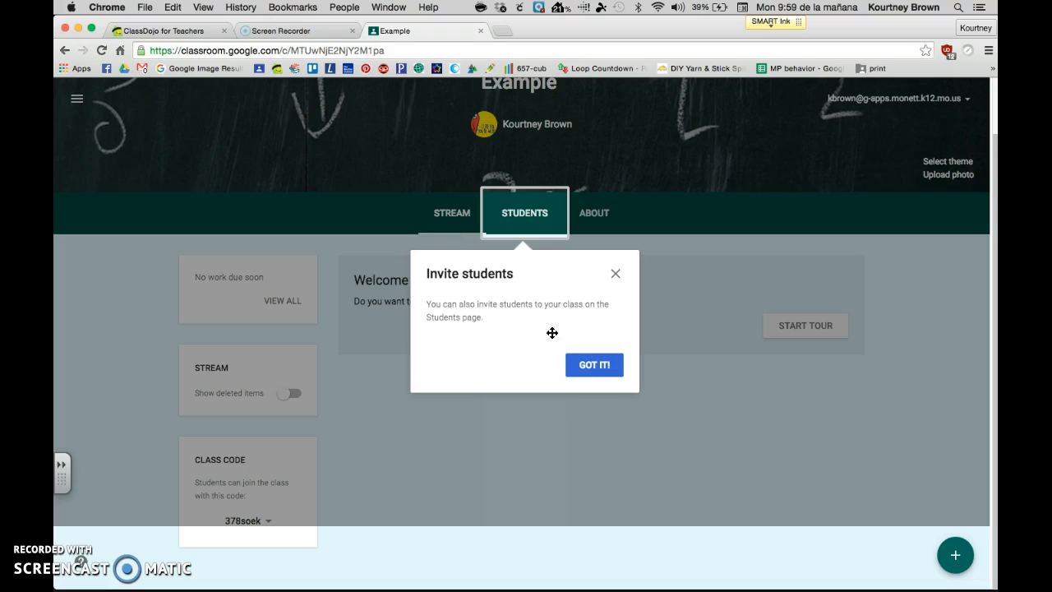
{"action": "left_click", "coordinate": [588, 372]}
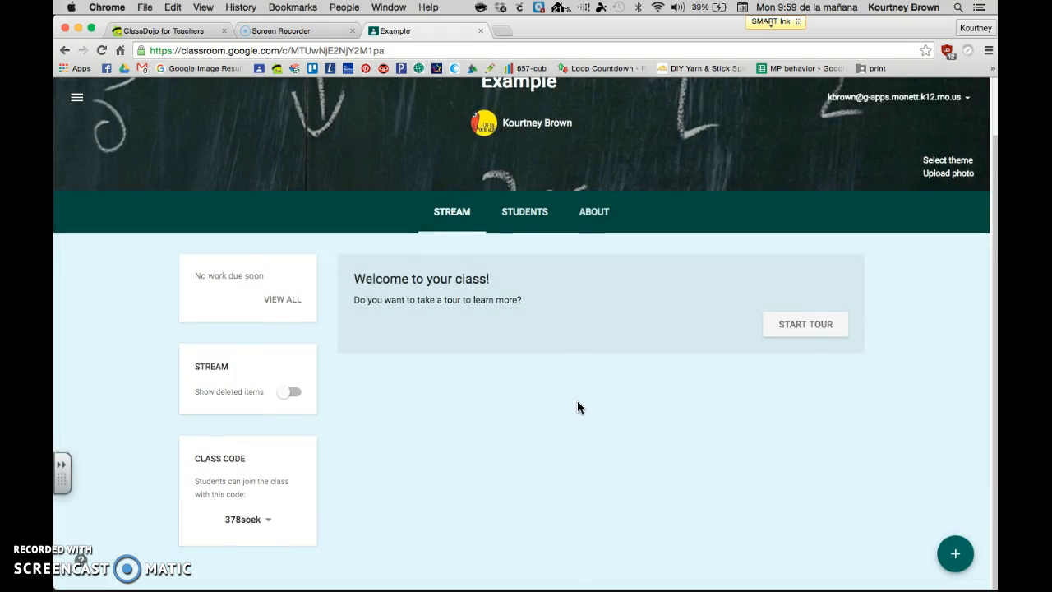
Step: View the About page of the Example class and its teacher invitation dialog, close the dialog without inviting anyone, and return to the stream
{"action": "left_click", "coordinate": [590, 218]}
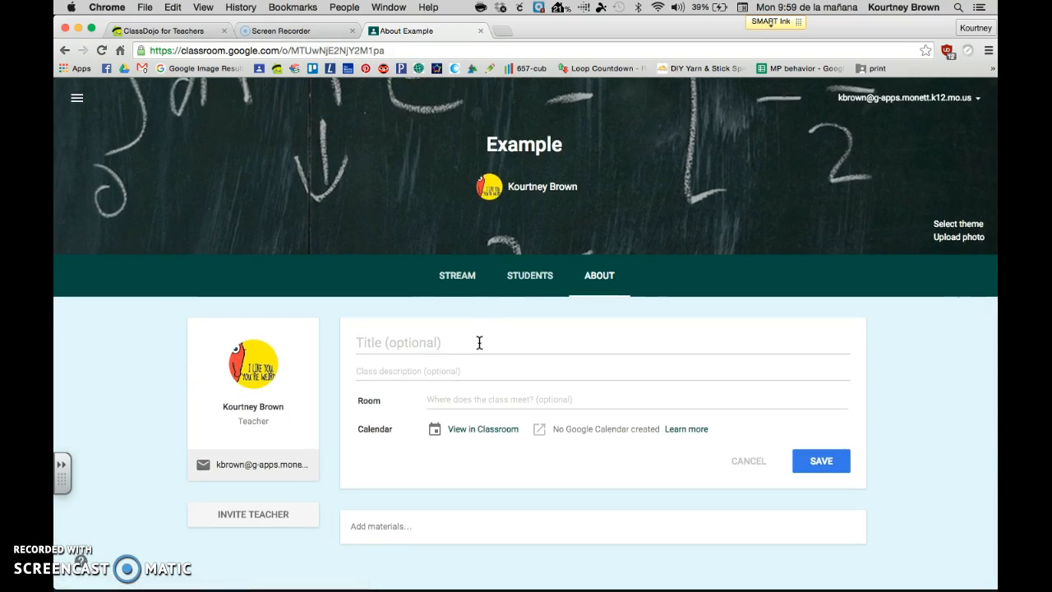
{"action": "left_click", "coordinate": [256, 518]}
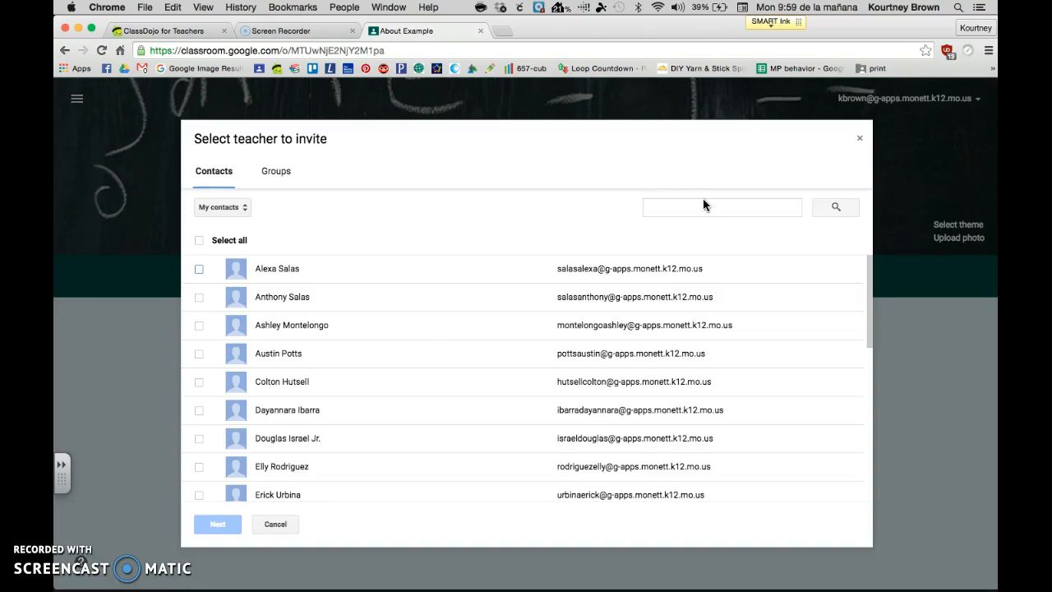
{"action": "left_click", "coordinate": [709, 209]}
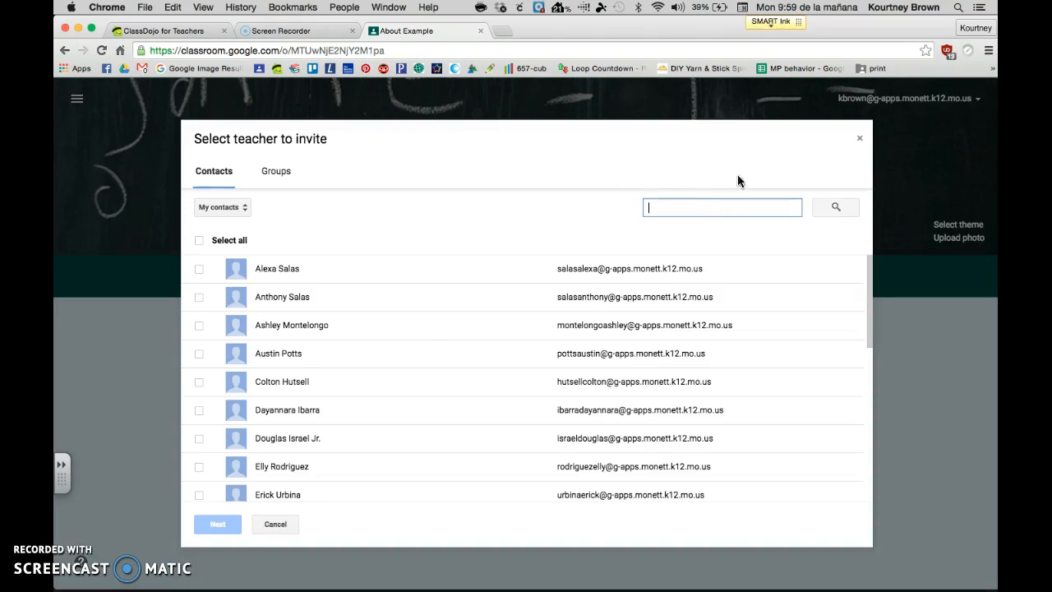
{"action": "left_click", "coordinate": [861, 141]}
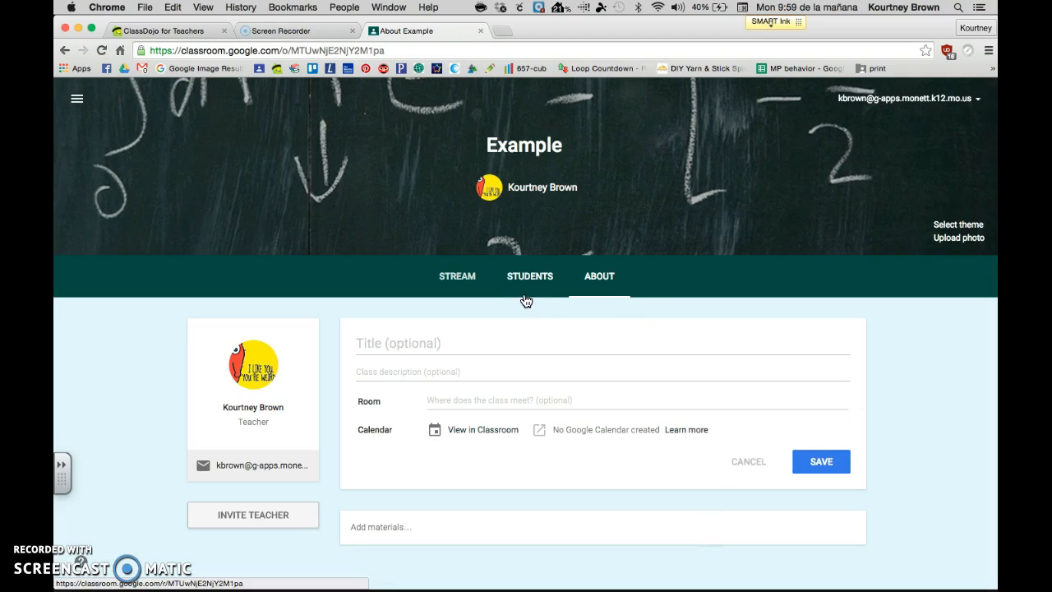
{"action": "left_click", "coordinate": [458, 277]}
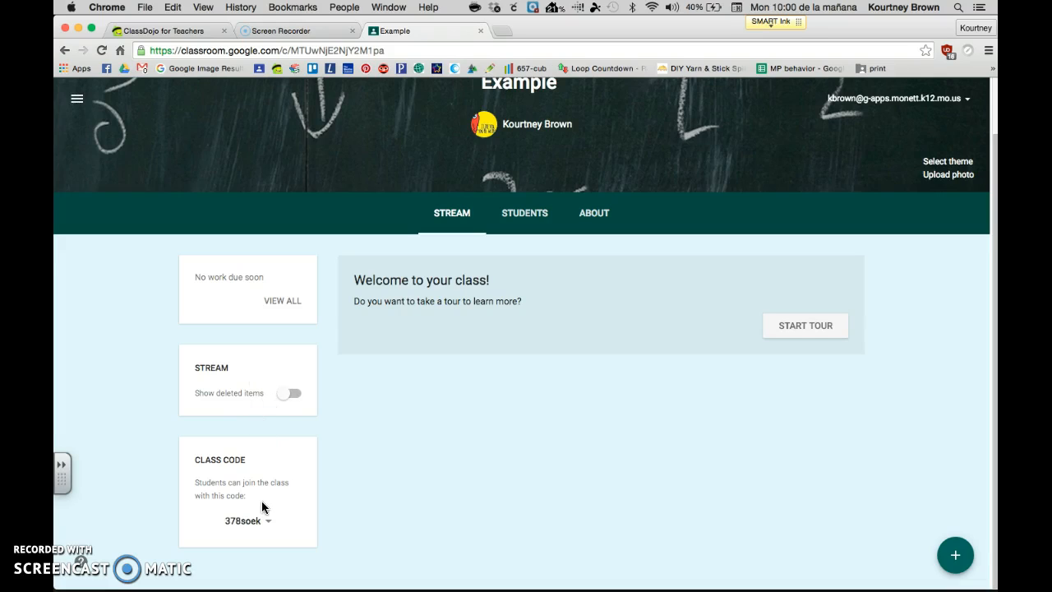
Step: Switch from the Example class to the teacher's own ELA class, listed just above the last Math class
{"action": "left_click", "coordinate": [77, 102]}
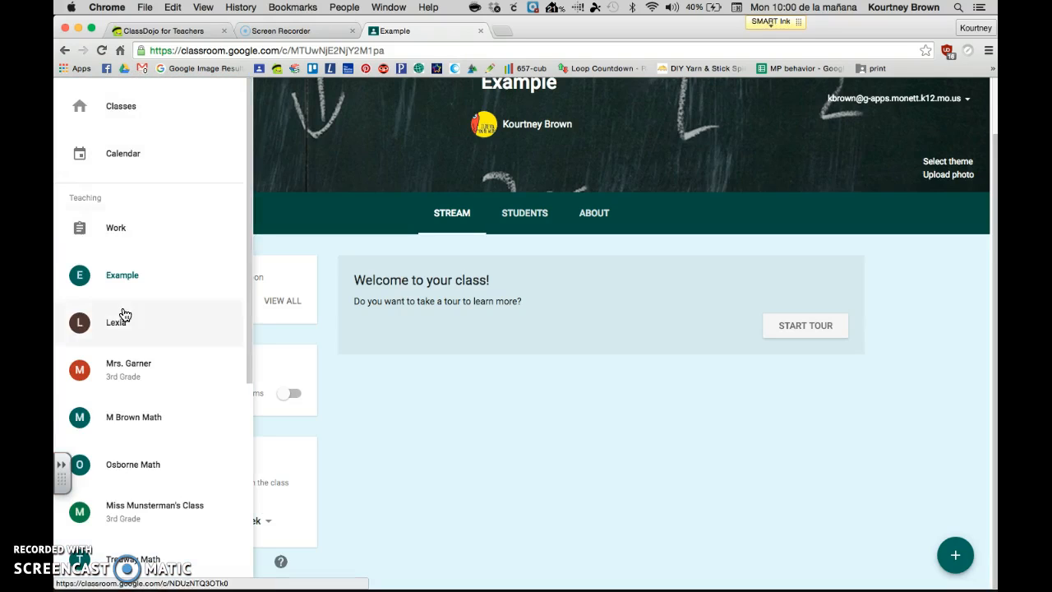
{"action": "scroll", "coordinate": [123, 314], "scroll_direction": "down", "scroll_amount": 5}
{"action": "scroll", "coordinate": [124, 315], "scroll_direction": "down", "scroll_amount": 1}
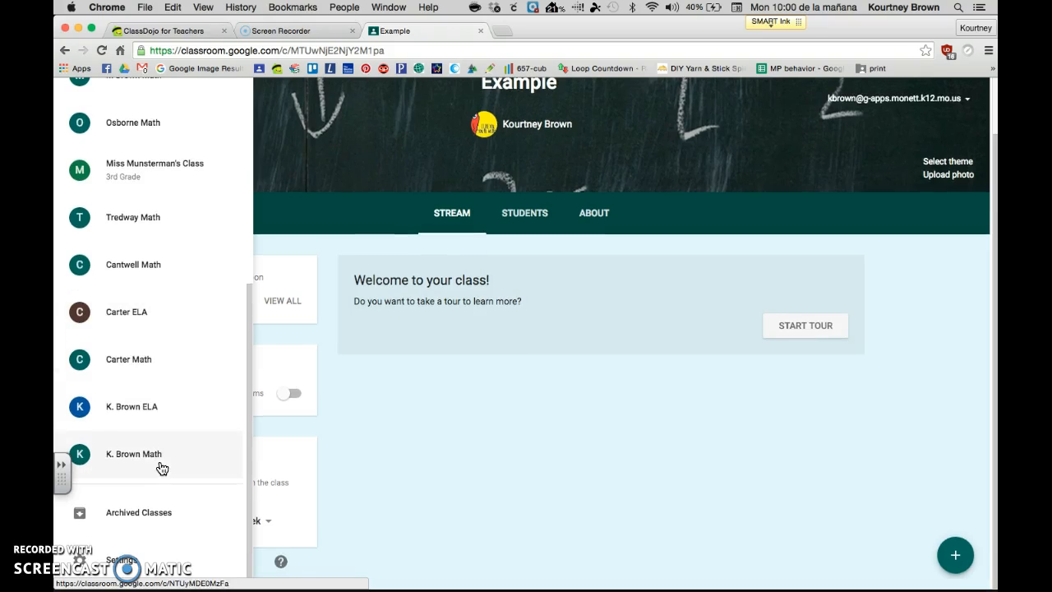
{"action": "left_click", "coordinate": [138, 419]}
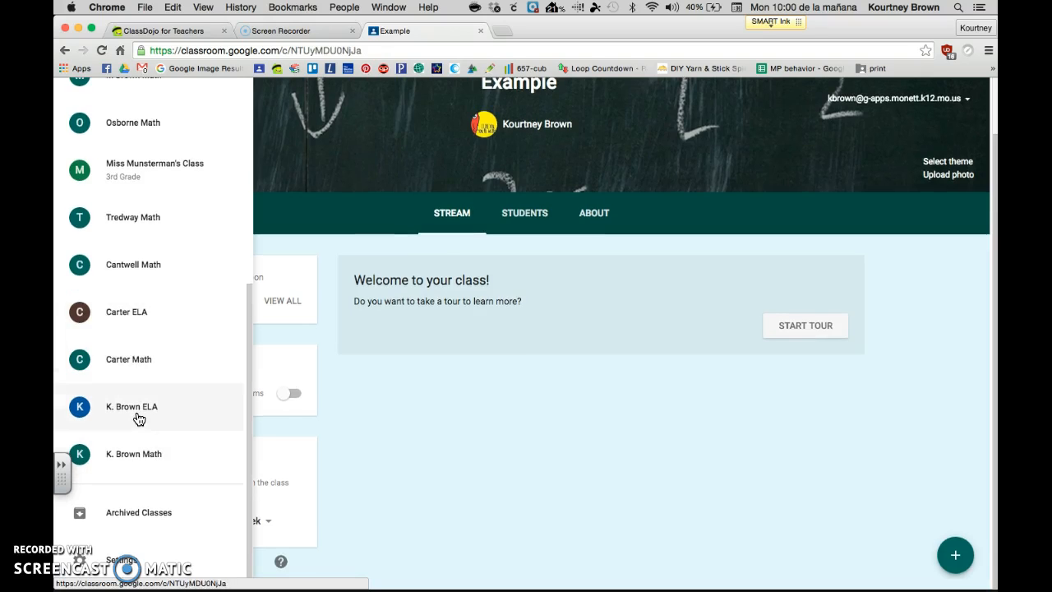
{"action": "left_click", "coordinate": [454, 439]}
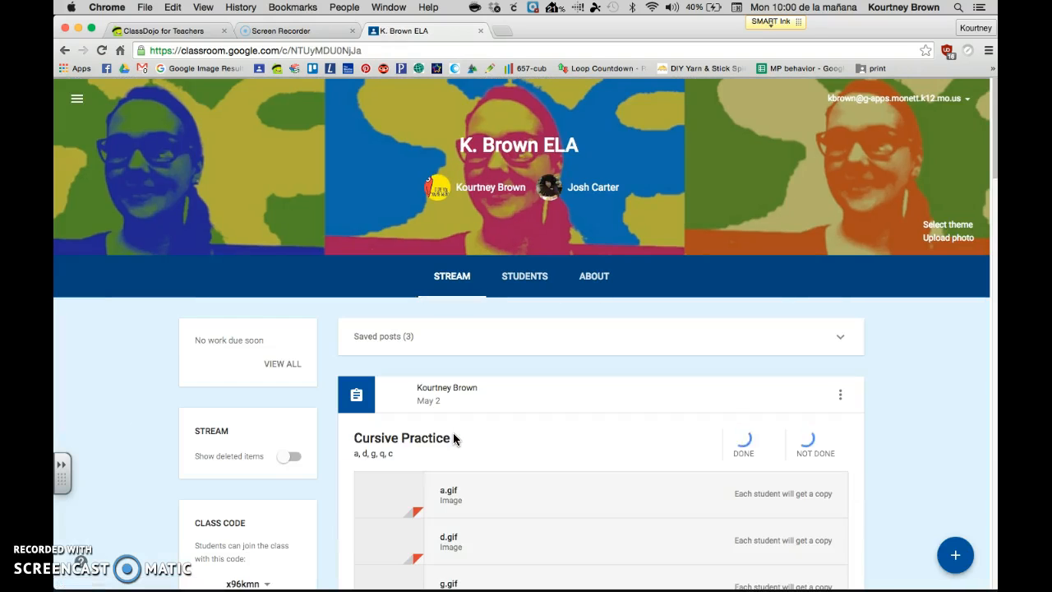
Step: Look through the assignment posts on the ELA class stream, including their attachments and the done and not-done counts
{"action": "scroll", "coordinate": [545, 457], "scroll_direction": "down", "scroll_amount": 3}
{"action": "scroll", "coordinate": [545, 452], "scroll_direction": "down", "scroll_amount": 10}
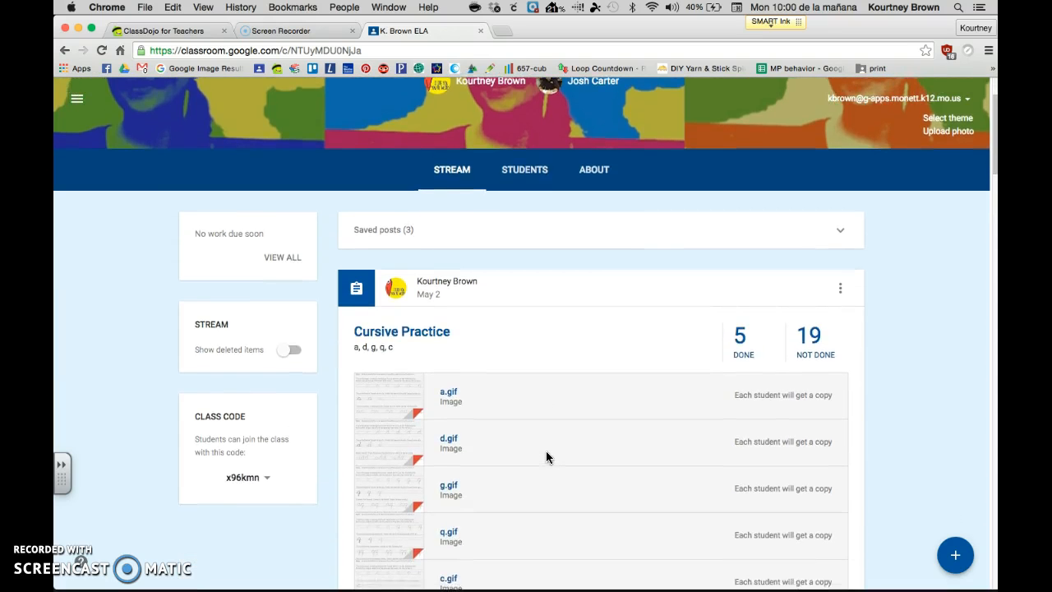
{"action": "scroll", "coordinate": [546, 451], "scroll_direction": "down", "scroll_amount": 15}
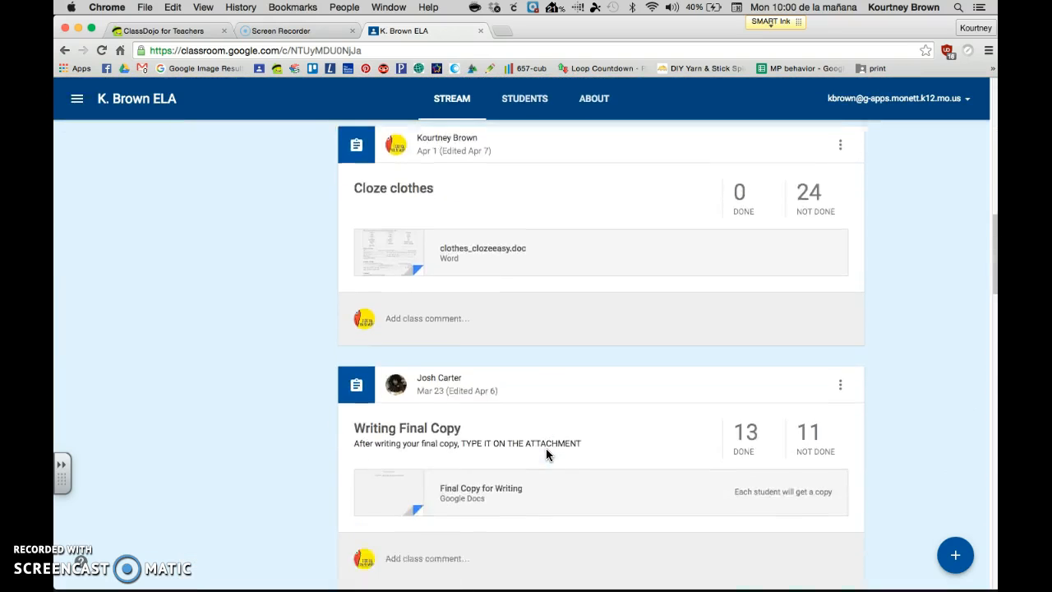
{"action": "scroll", "coordinate": [546, 452], "scroll_direction": "down", "scroll_amount": 15}
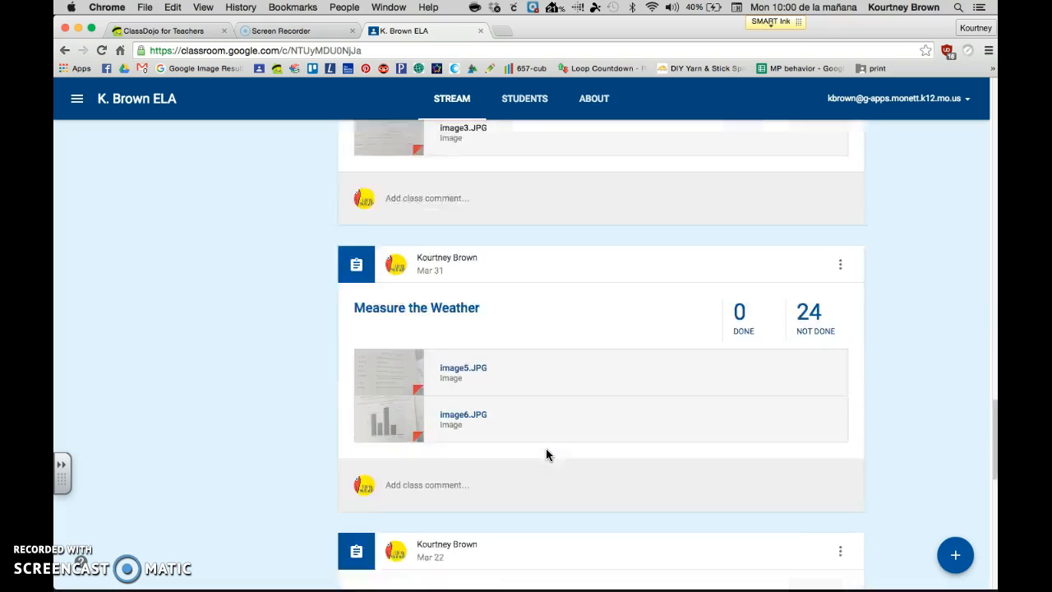
{"action": "scroll", "coordinate": [545, 447], "scroll_direction": "up", "scroll_amount": 20}
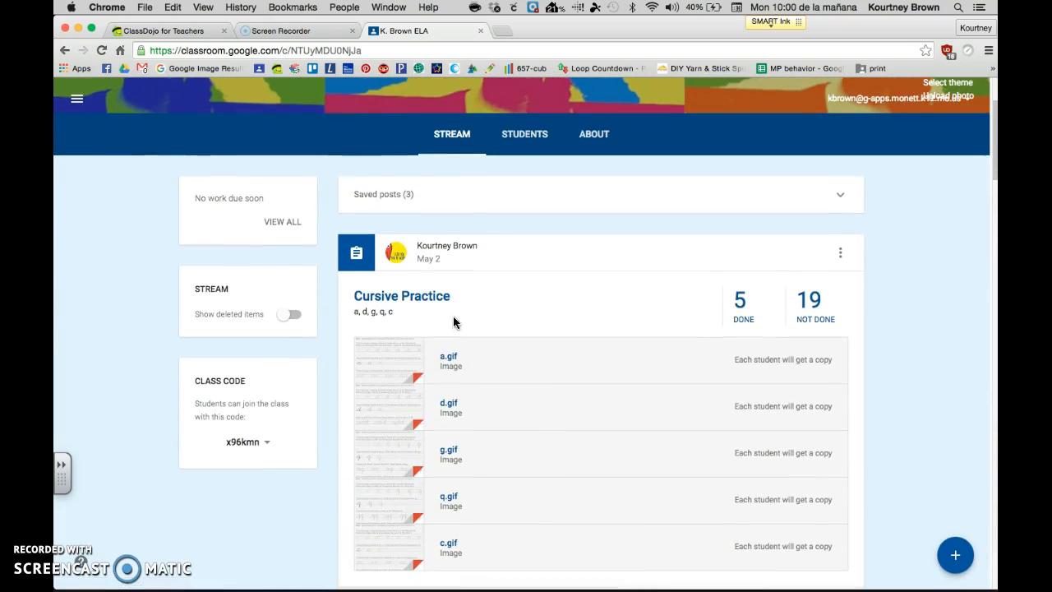
{"action": "scroll", "coordinate": [601, 352], "scroll_direction": "down", "scroll_amount": 18}
{"action": "scroll", "coordinate": [602, 351], "scroll_direction": "down", "scroll_amount": 5}
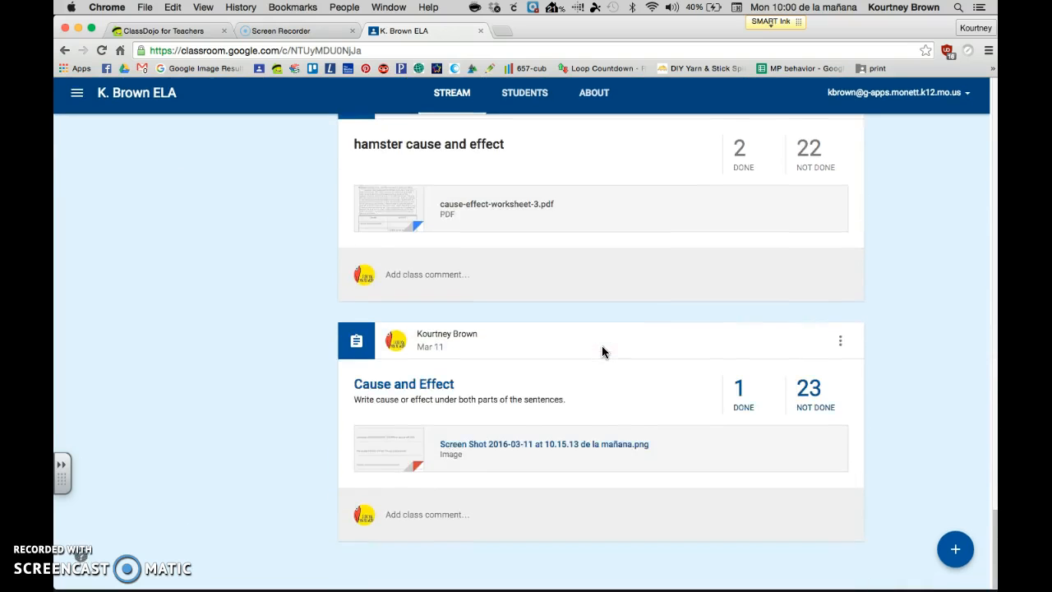
{"action": "scroll", "coordinate": [624, 505], "scroll_direction": "up", "scroll_amount": 10}
{"action": "scroll", "coordinate": [624, 505], "scroll_direction": "up", "scroll_amount": 12}
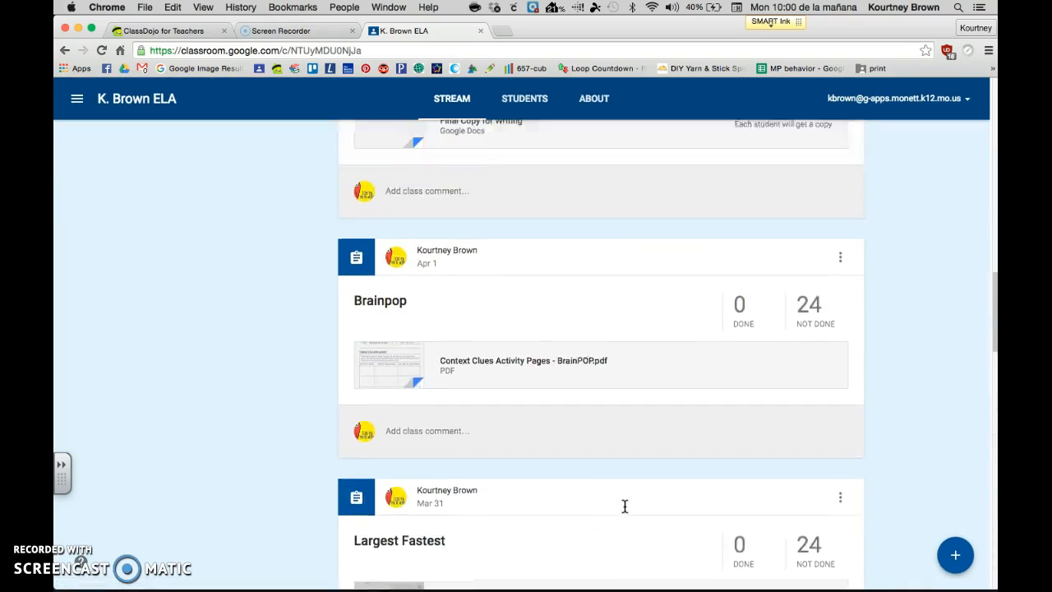
{"action": "scroll", "coordinate": [593, 437], "scroll_direction": "up", "scroll_amount": 10}
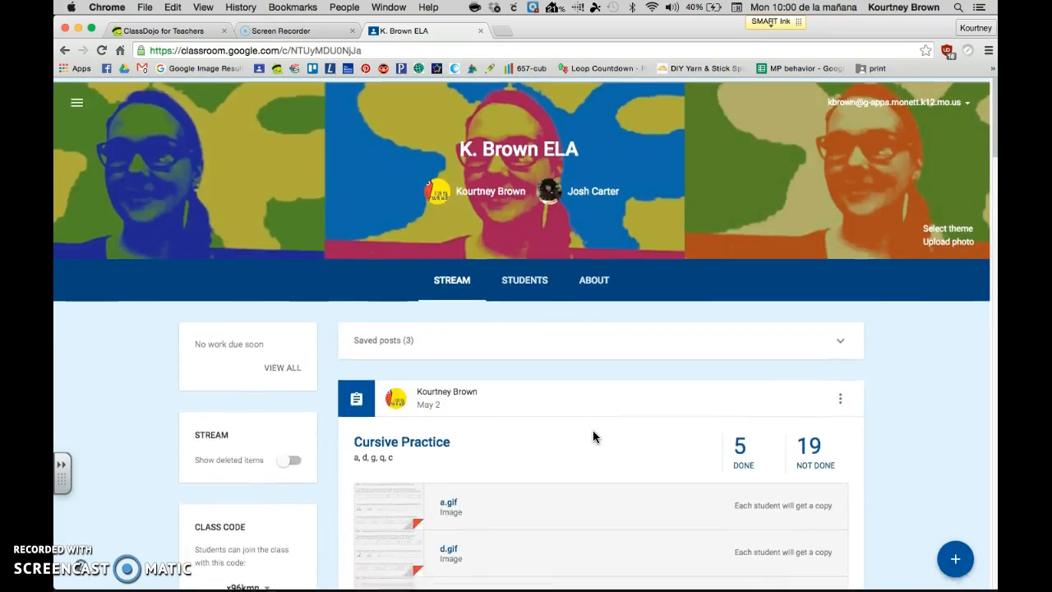
Step: Expand the saved posts above the stream to view the draft assignments, and collapse them again
{"action": "scroll", "coordinate": [593, 437], "scroll_direction": "down", "scroll_amount": 2}
{"action": "left_click", "coordinate": [385, 235]}
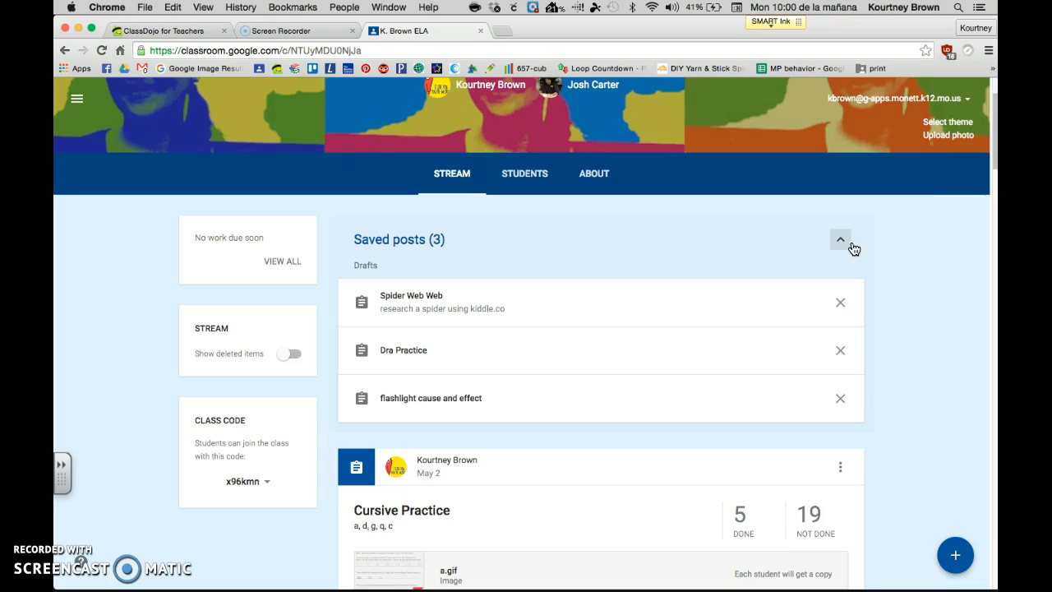
{"action": "left_click", "coordinate": [840, 243]}
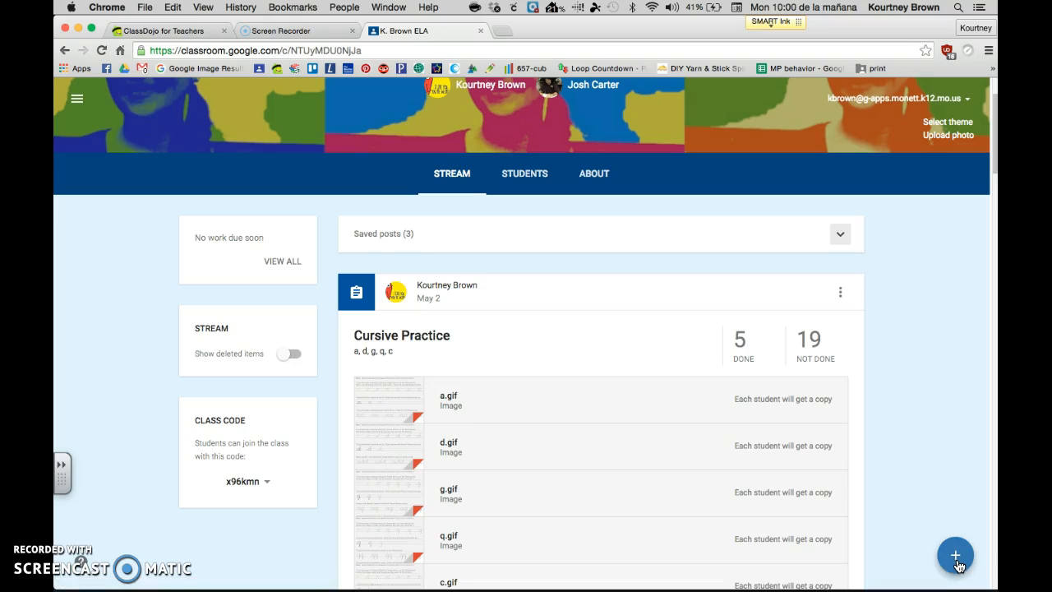
Step: View the ELA class's Students page and About page, and return to its stream
{"action": "left_click", "coordinate": [520, 183]}
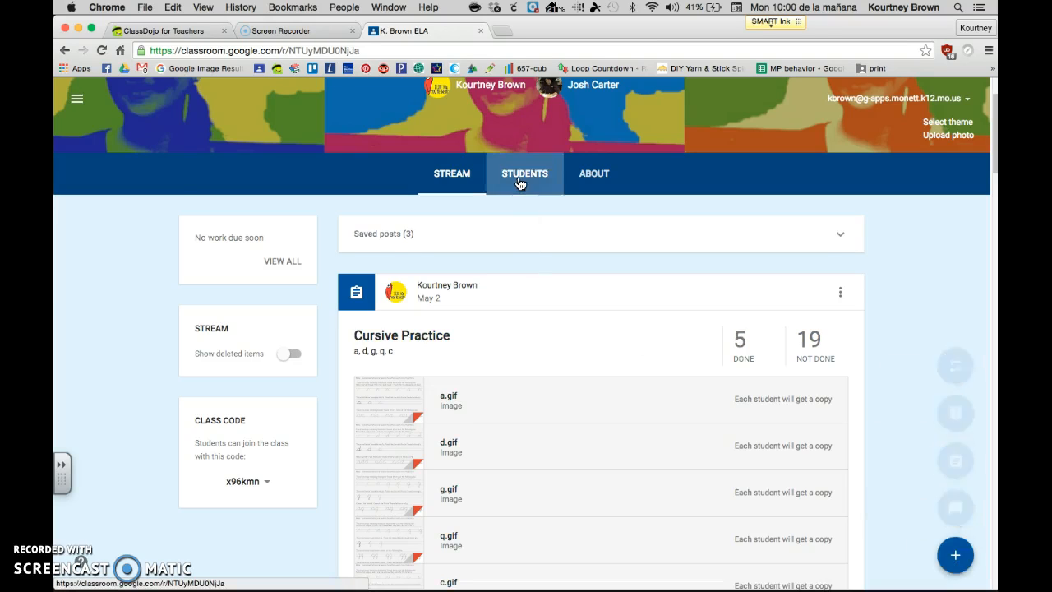
{"action": "scroll", "coordinate": [873, 457], "scroll_direction": "down", "scroll_amount": 3}
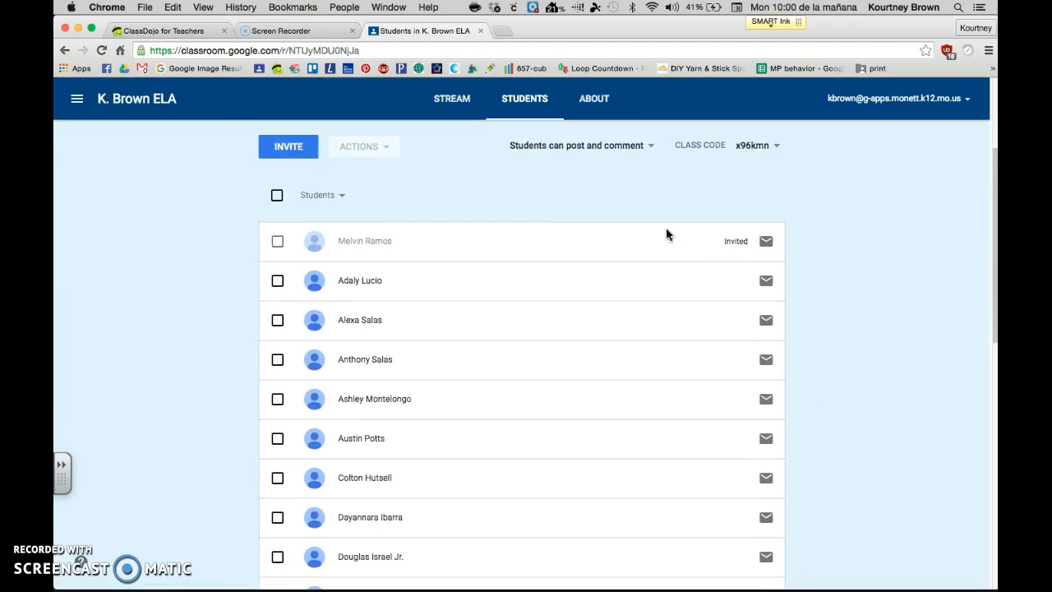
{"action": "left_click", "coordinate": [593, 101]}
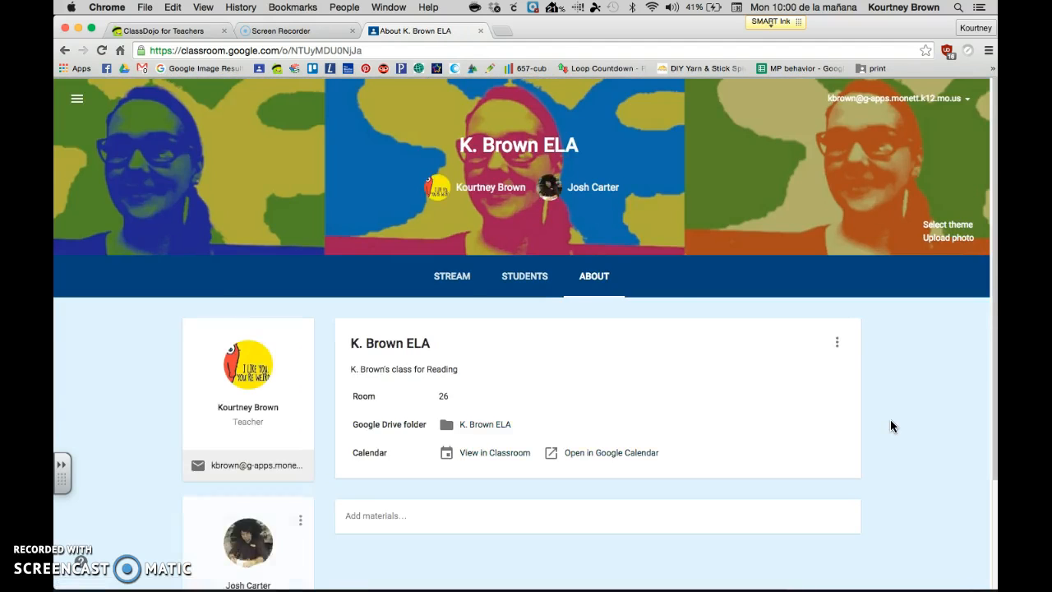
{"action": "scroll", "coordinate": [891, 421], "scroll_direction": "down", "scroll_amount": 3}
{"action": "left_click", "coordinate": [441, 147]}
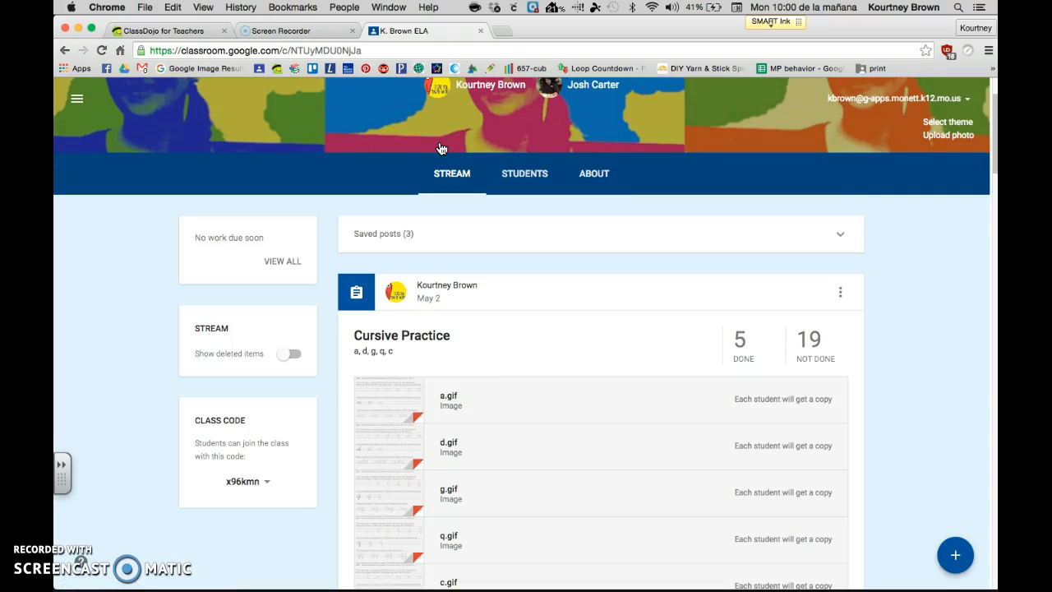
Step: Open the ELA class's Students page and look through the full roster of enrolled and invited students
{"action": "left_click", "coordinate": [534, 181]}
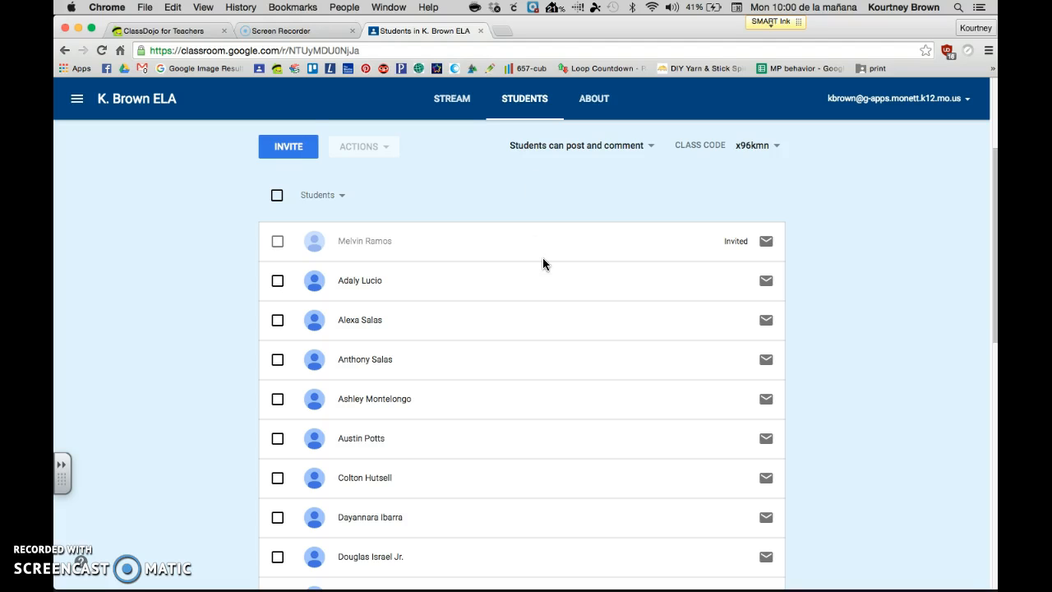
{"action": "scroll", "coordinate": [542, 260], "scroll_direction": "down", "scroll_amount": 6}
{"action": "scroll", "coordinate": [448, 327], "scroll_direction": "down", "scroll_amount": 5}
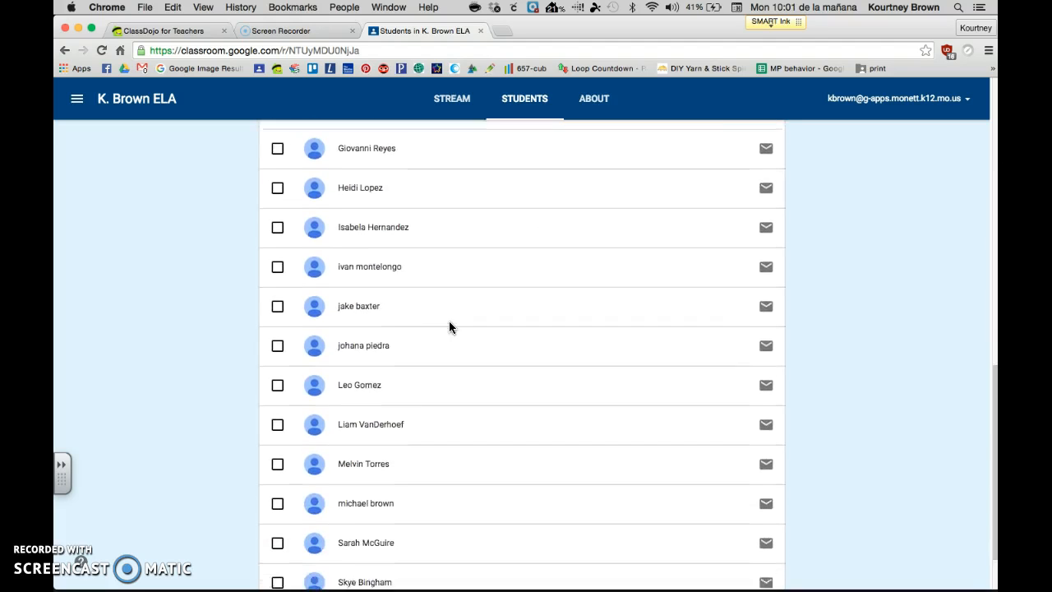
{"action": "scroll", "coordinate": [448, 327], "scroll_direction": "up", "scroll_amount": 10}
{"action": "scroll", "coordinate": [480, 467], "scroll_direction": "down", "scroll_amount": 4}
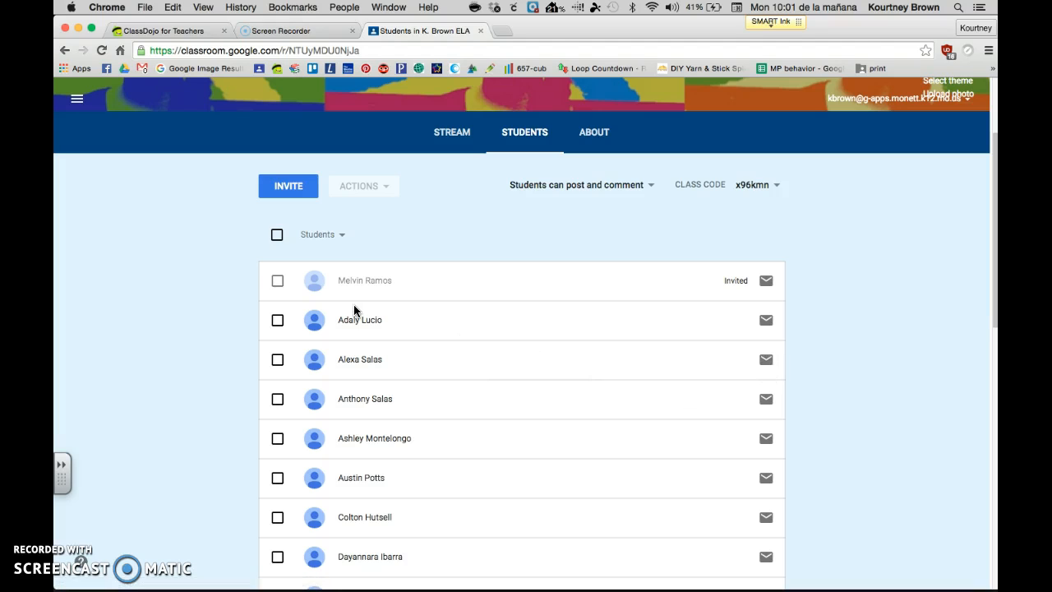
Step: Select all students on the roster, and clear the selection again
{"action": "left_click", "coordinate": [277, 235]}
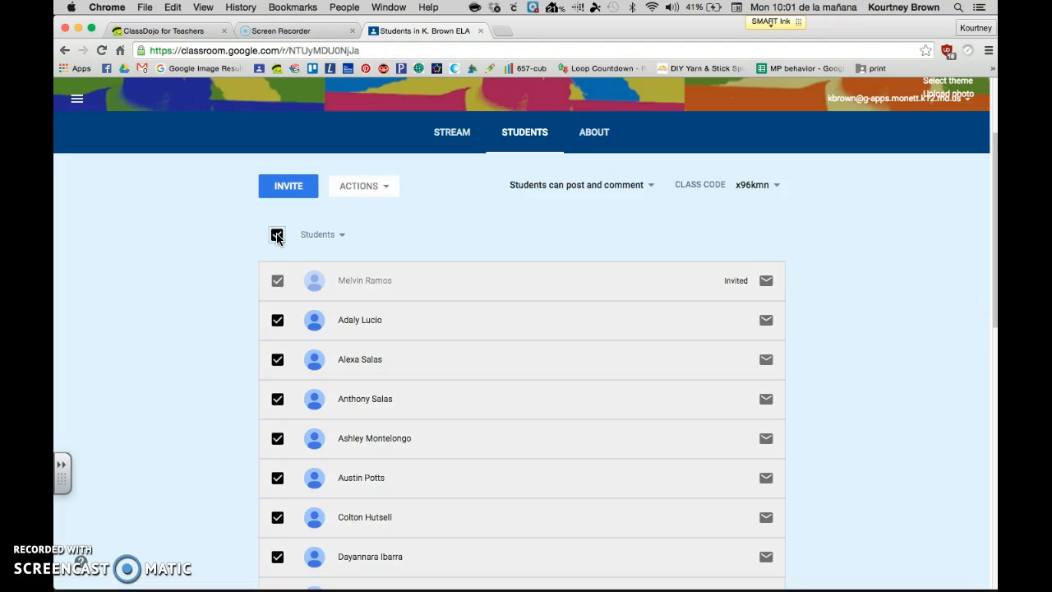
{"action": "left_click", "coordinate": [277, 235]}
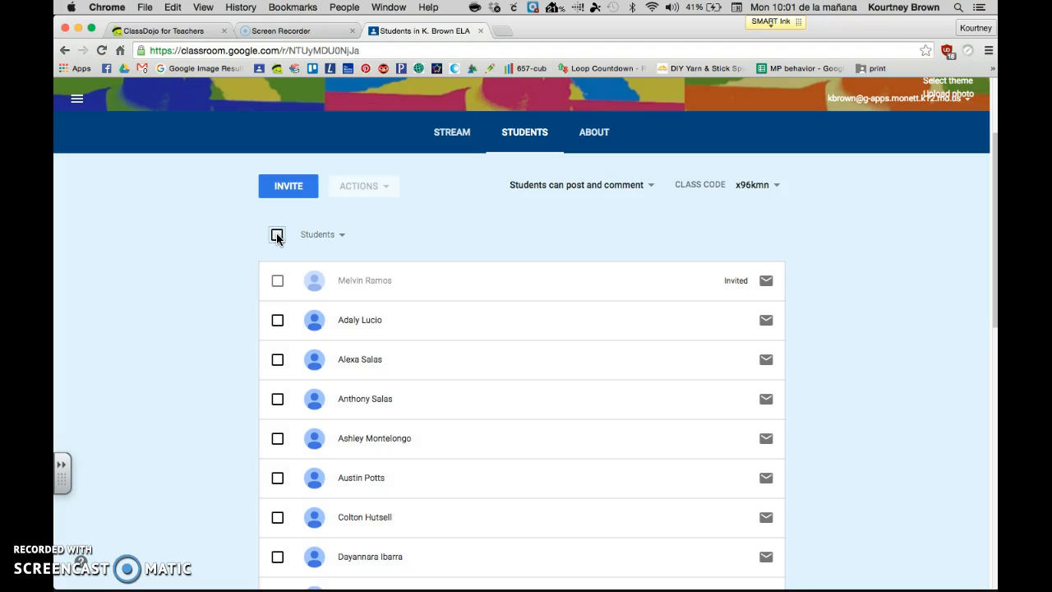
{"action": "scroll", "coordinate": [430, 260], "scroll_direction": "up", "scroll_amount": 3}
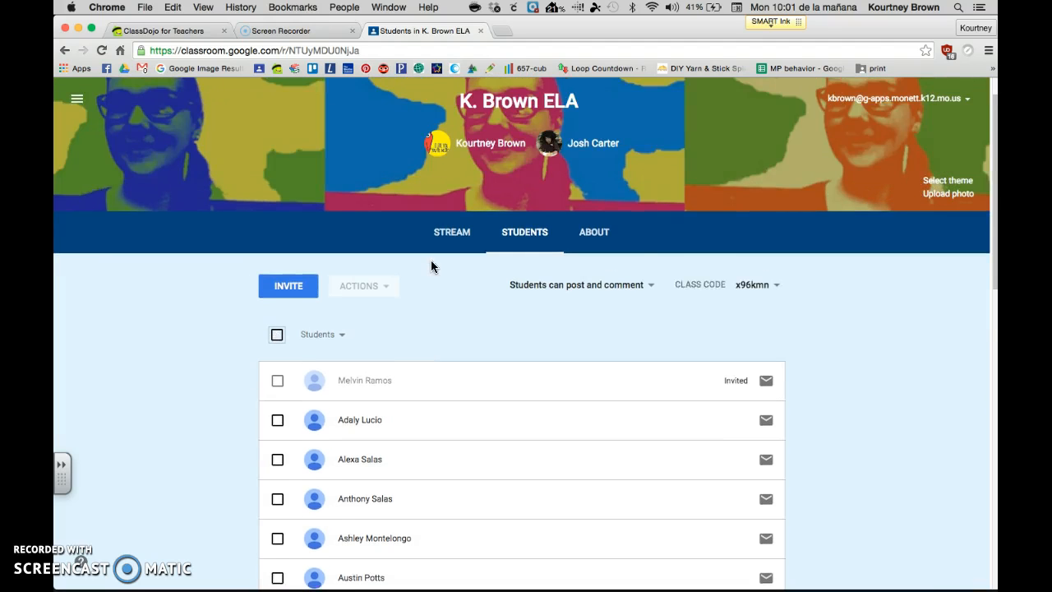
{"action": "scroll", "coordinate": [465, 337], "scroll_direction": "up", "scroll_amount": 1}
{"action": "scroll", "coordinate": [465, 337], "scroll_direction": "down", "scroll_amount": 1}
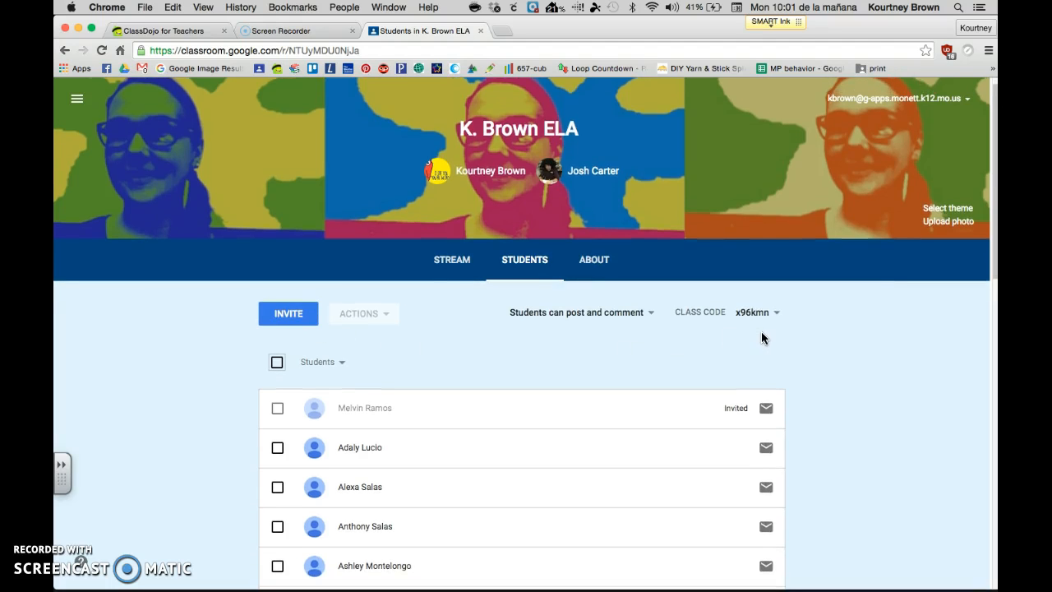
Step: Start adding materials on the ELA class's About page, view the file attachment dialog, and close it without inserting a file
{"action": "left_click", "coordinate": [595, 260]}
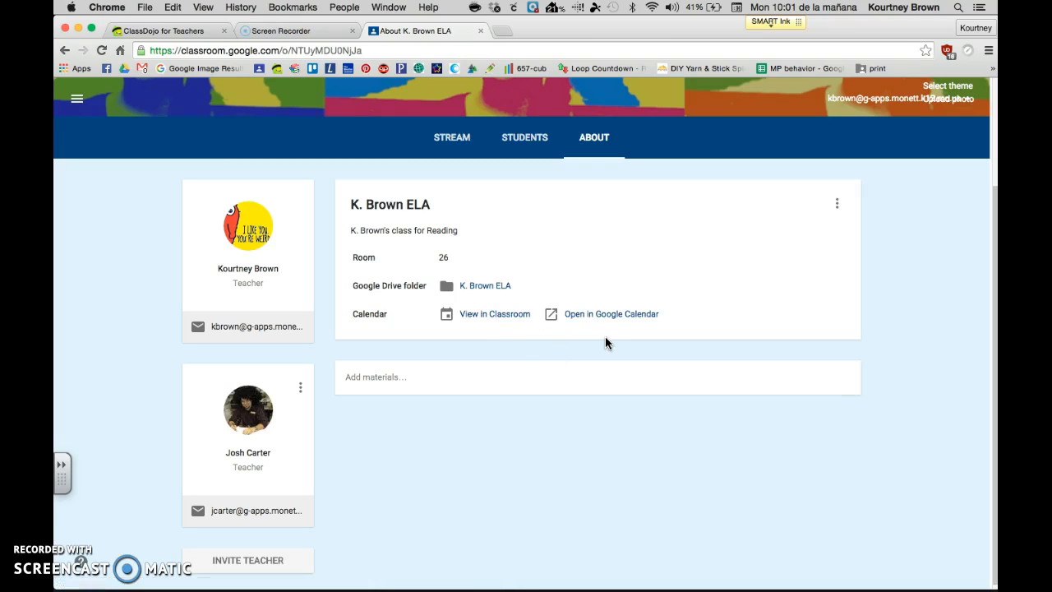
{"action": "scroll", "coordinate": [587, 331], "scroll_direction": "down", "scroll_amount": 1}
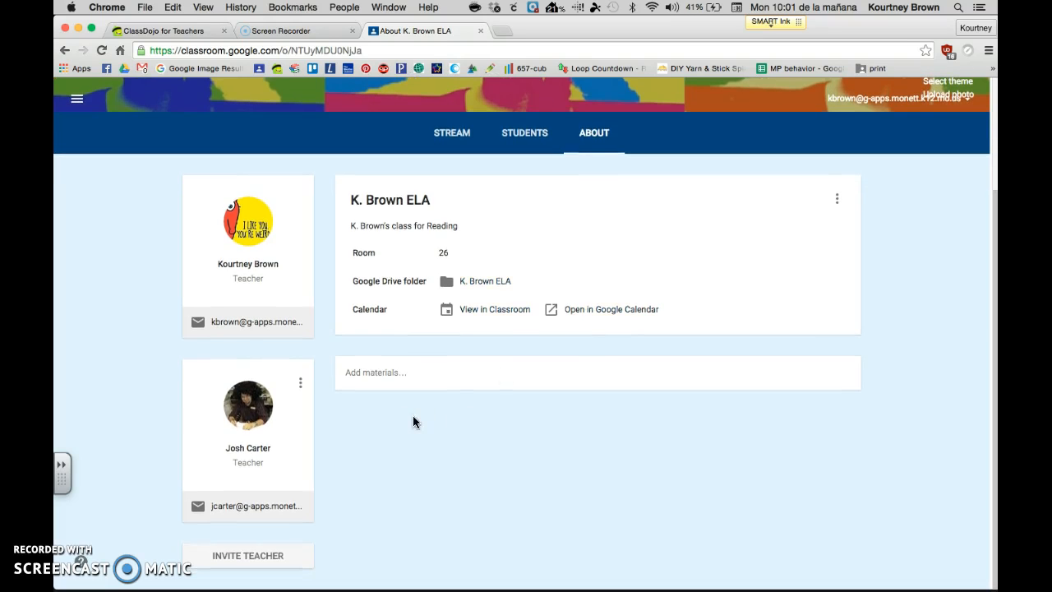
{"action": "left_click", "coordinate": [367, 380]}
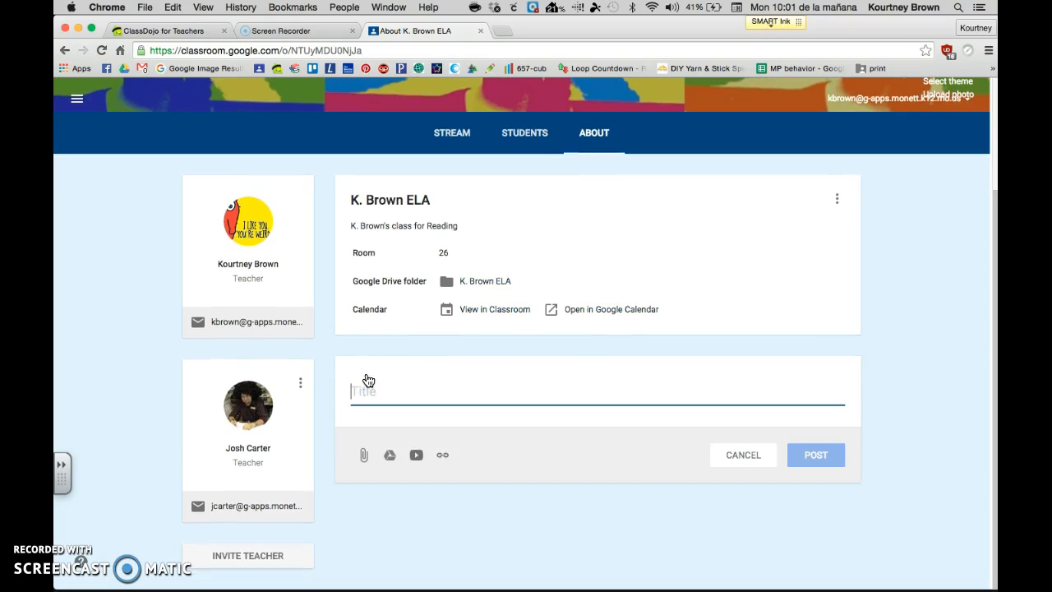
{"action": "left_click", "coordinate": [362, 457]}
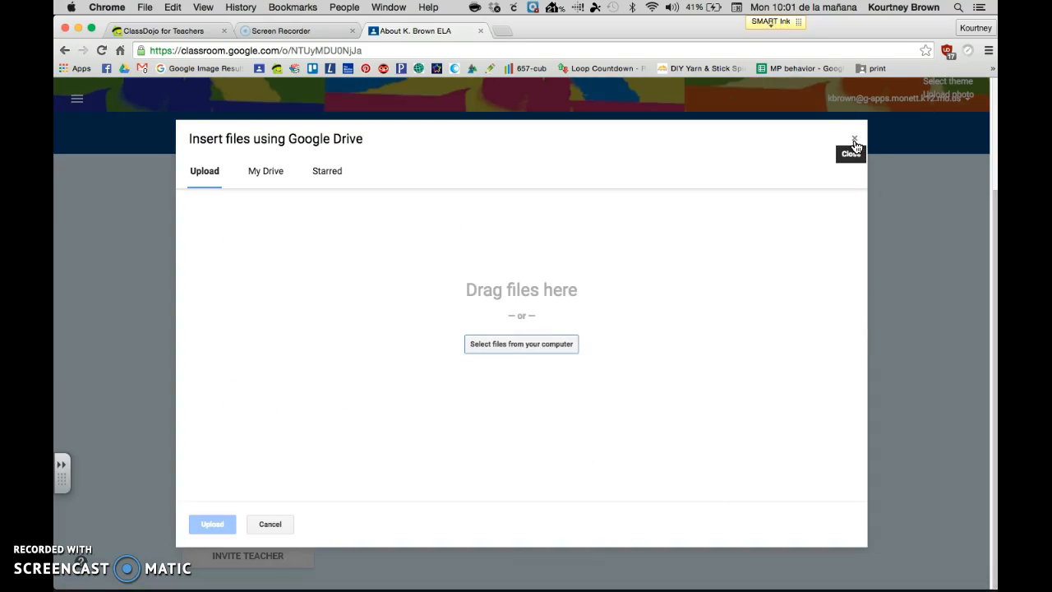
{"action": "left_click", "coordinate": [854, 141]}
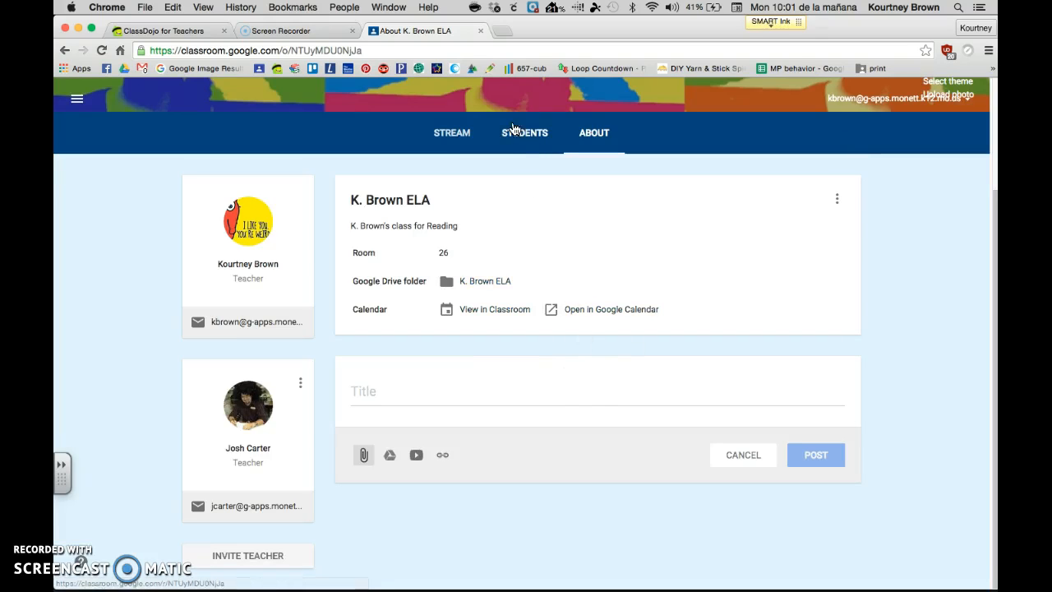
Step: Look through the posts on the ELA class's stream, and return to its About page
{"action": "left_click", "coordinate": [455, 134]}
{"action": "scroll", "coordinate": [543, 428], "scroll_direction": "down", "scroll_amount": 20}
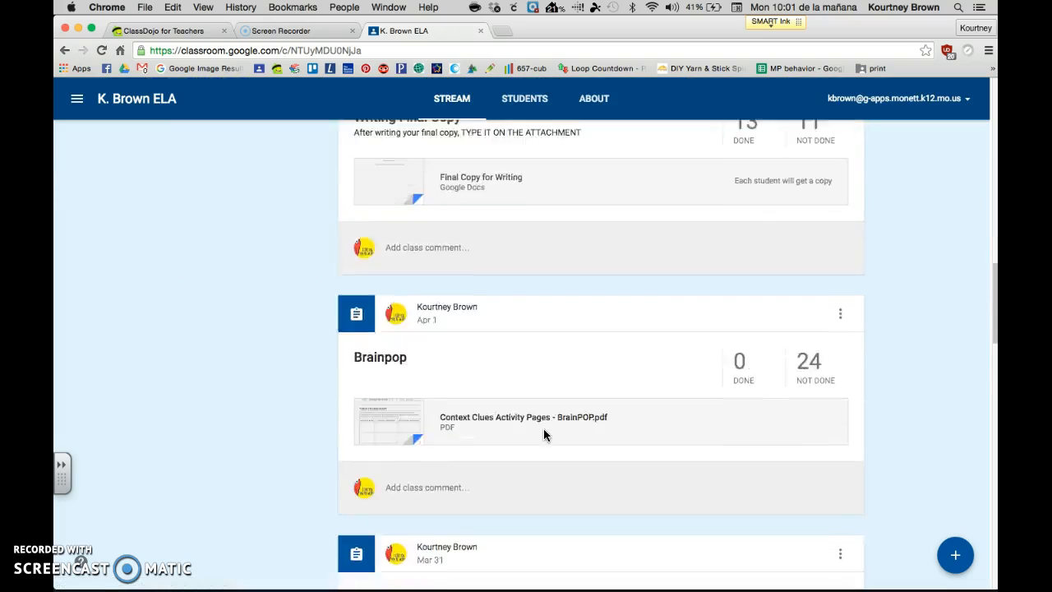
{"action": "scroll", "coordinate": [543, 433], "scroll_direction": "up", "scroll_amount": 20}
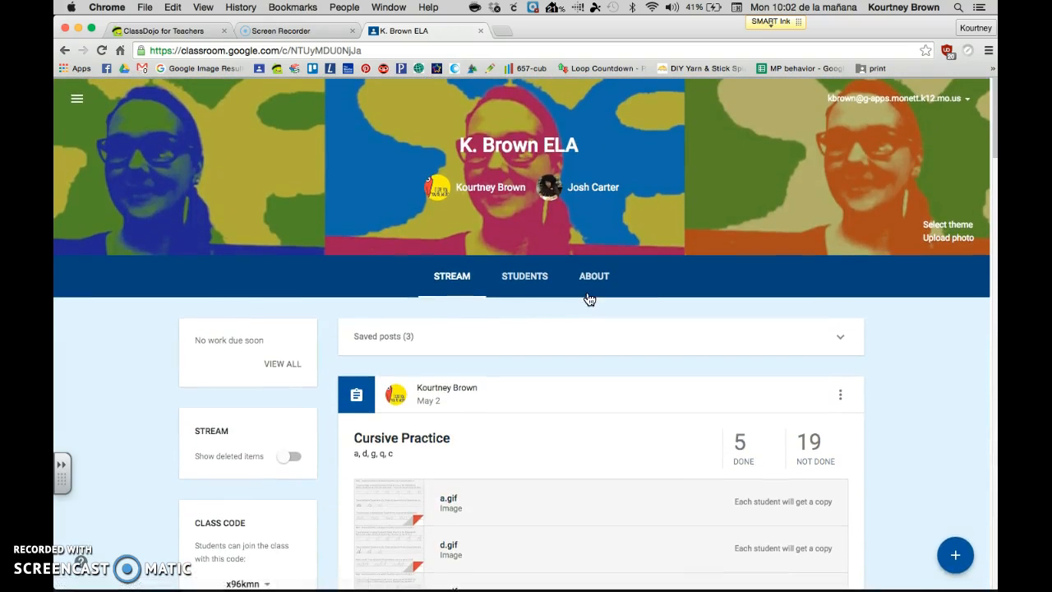
{"action": "left_click", "coordinate": [592, 289]}
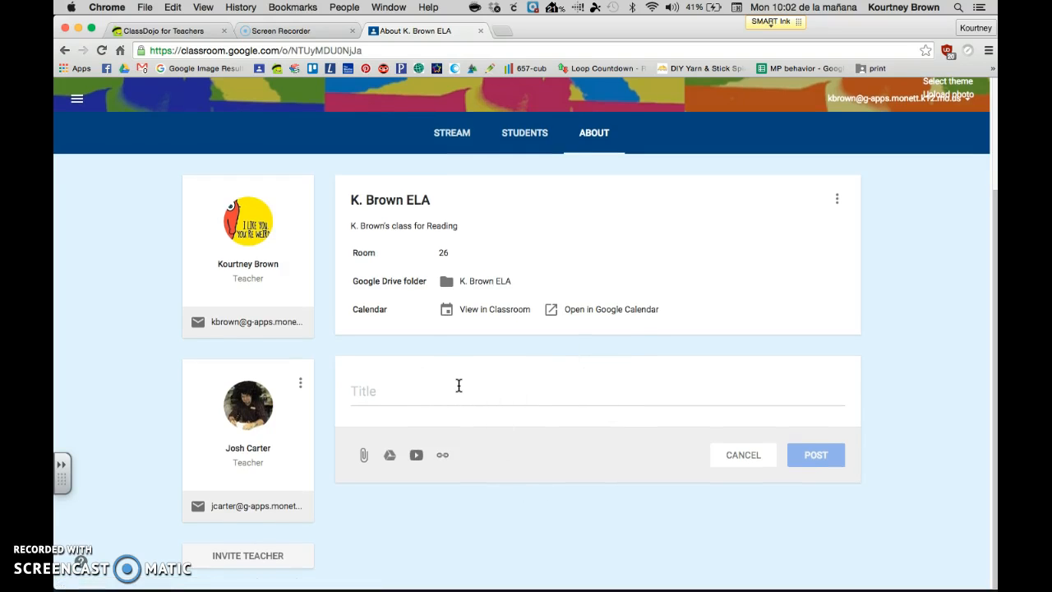
{"action": "scroll", "coordinate": [458, 385], "scroll_direction": "up", "scroll_amount": 1}
{"action": "scroll", "coordinate": [544, 325], "scroll_direction": "down", "scroll_amount": 1}
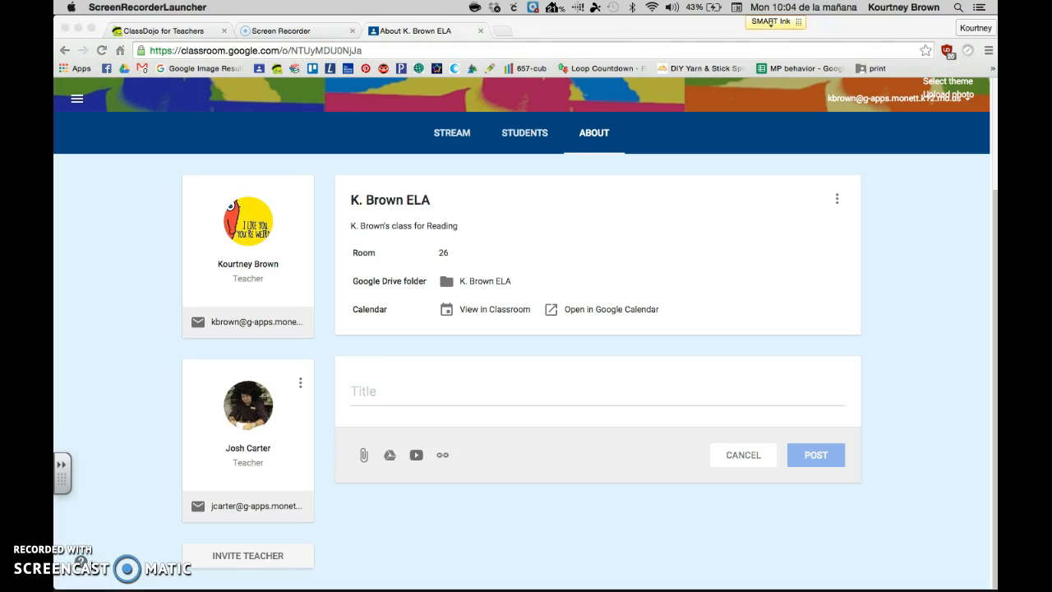
Step: Switch from the ELA class to the Example class
{"action": "left_click", "coordinate": [79, 98]}
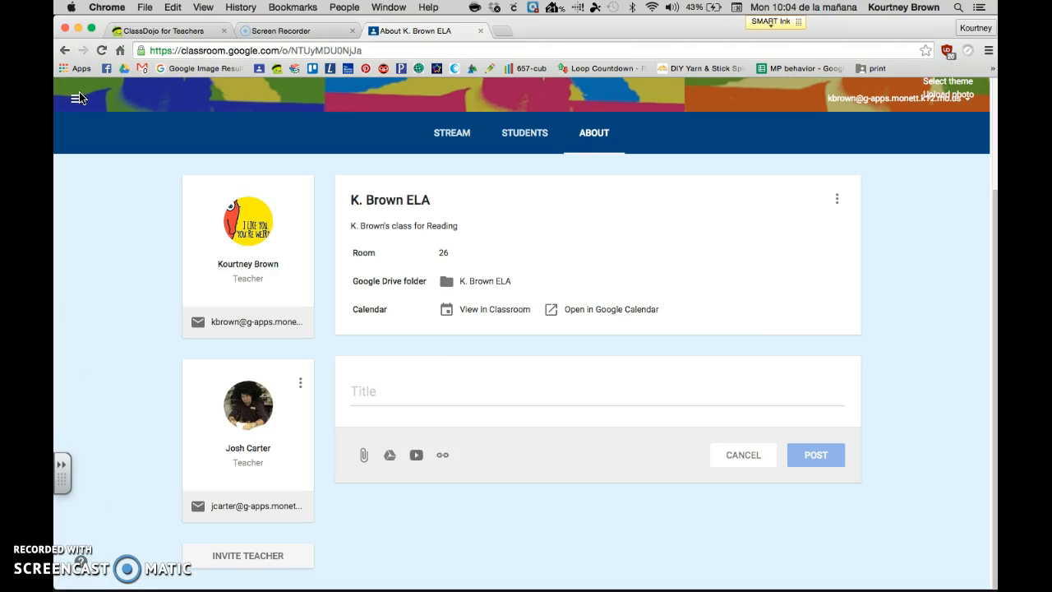
{"action": "left_click", "coordinate": [78, 100]}
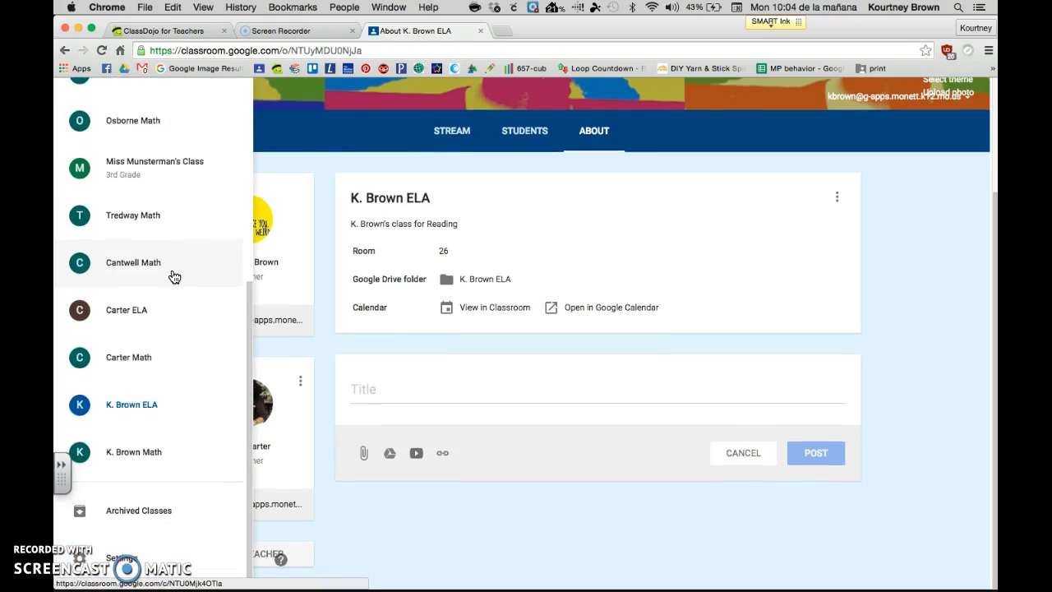
{"action": "scroll", "coordinate": [173, 276], "scroll_direction": "up", "scroll_amount": 5}
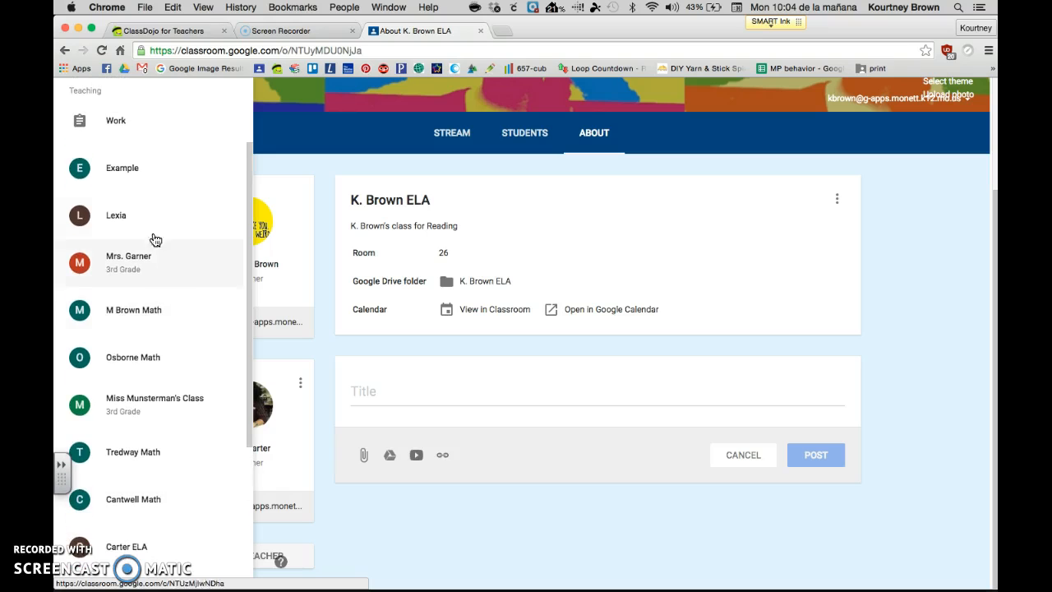
{"action": "left_click", "coordinate": [120, 171]}
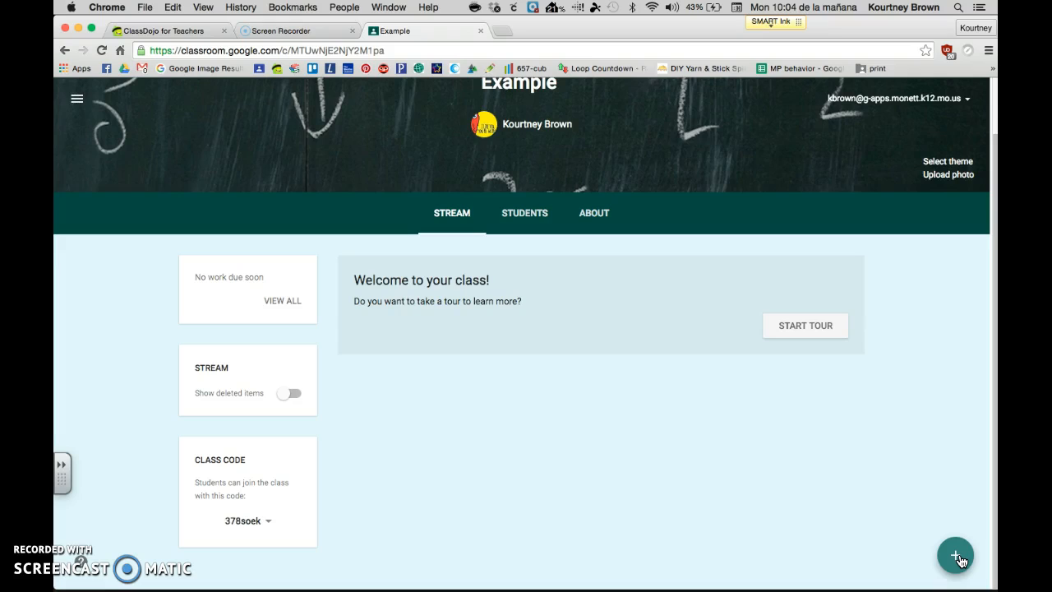
Step: Reuse the Cursive Practice post from the teacher's own ELA class in the Example class, without creating new copies of the attachments
{"action": "mouse_move", "coordinate": [960, 560]}
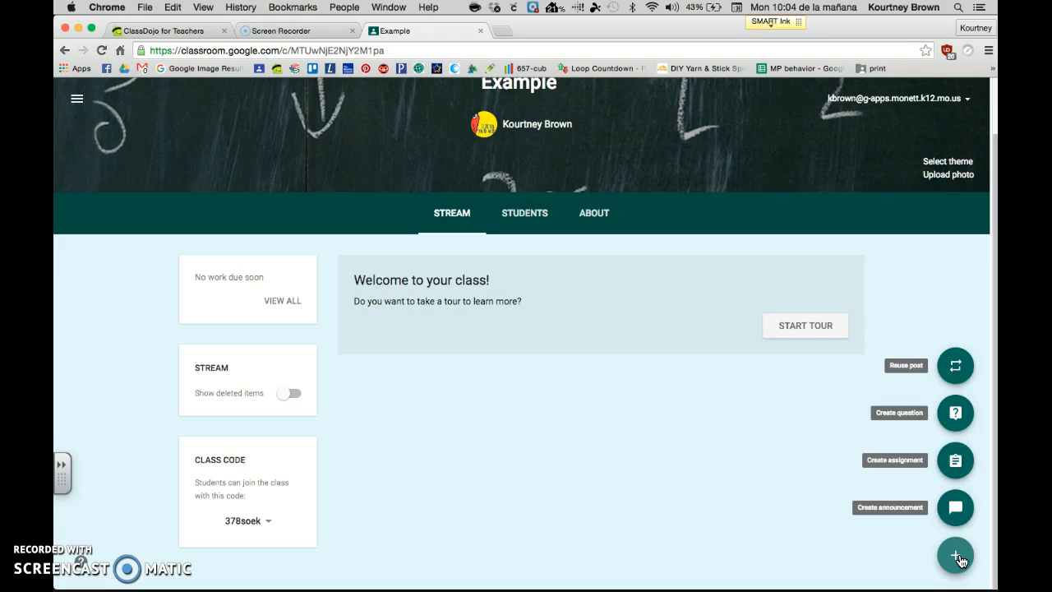
{"action": "left_click", "coordinate": [957, 371]}
{"action": "scroll", "coordinate": [493, 354], "scroll_direction": "down", "scroll_amount": 5}
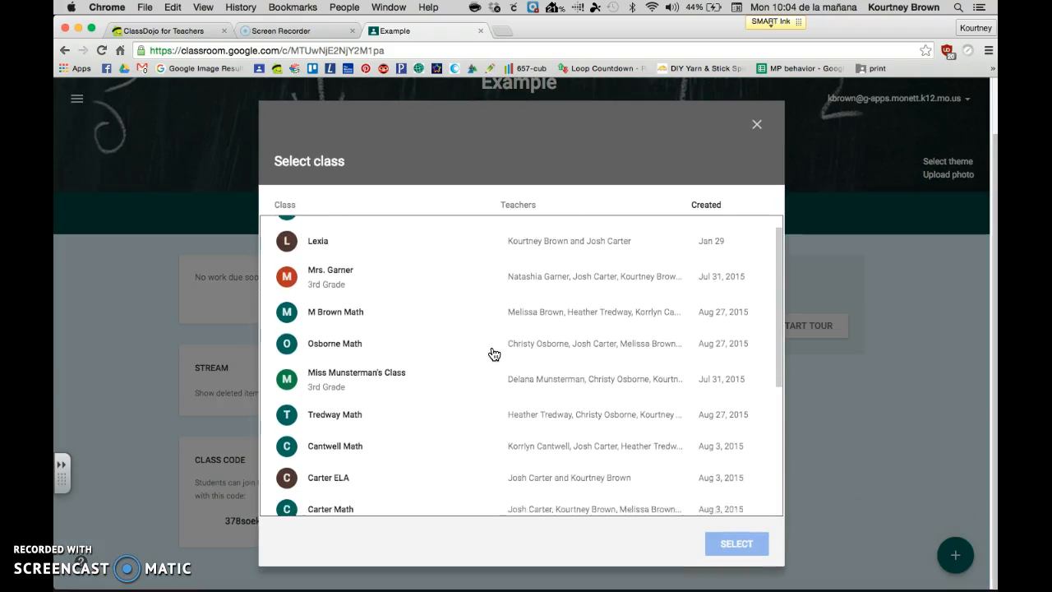
{"action": "left_click", "coordinate": [310, 322]}
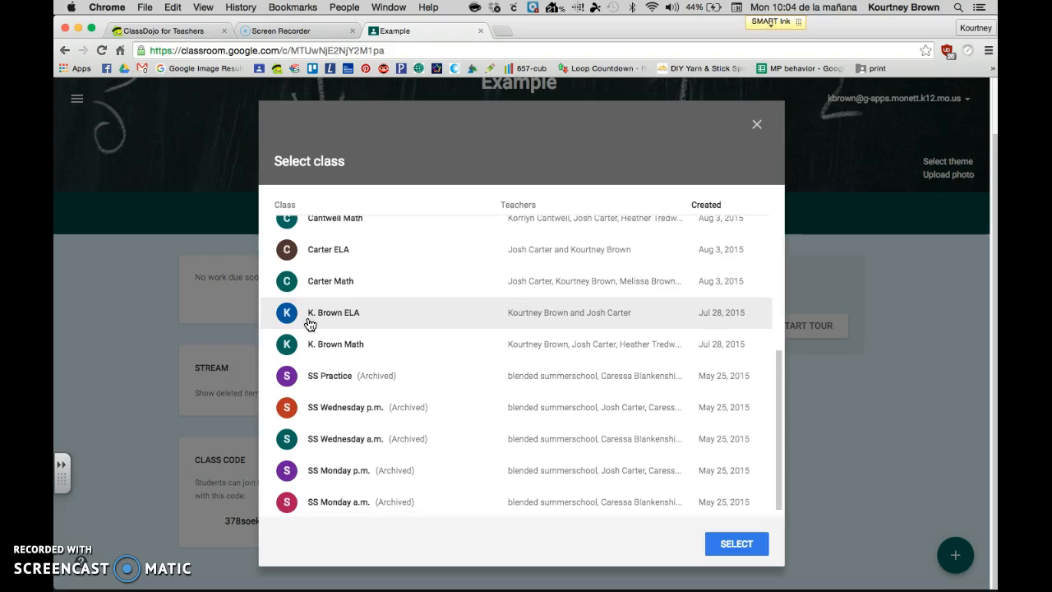
{"action": "left_click", "coordinate": [717, 544]}
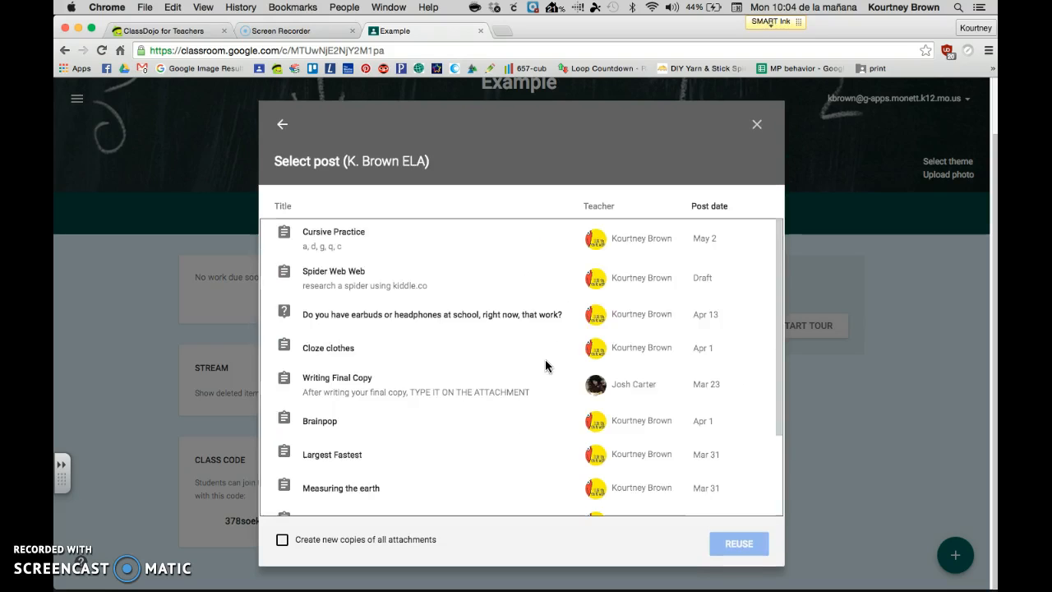
{"action": "scroll", "coordinate": [501, 335], "scroll_direction": "down", "scroll_amount": 3}
{"action": "scroll", "coordinate": [503, 336], "scroll_direction": "up", "scroll_amount": 3}
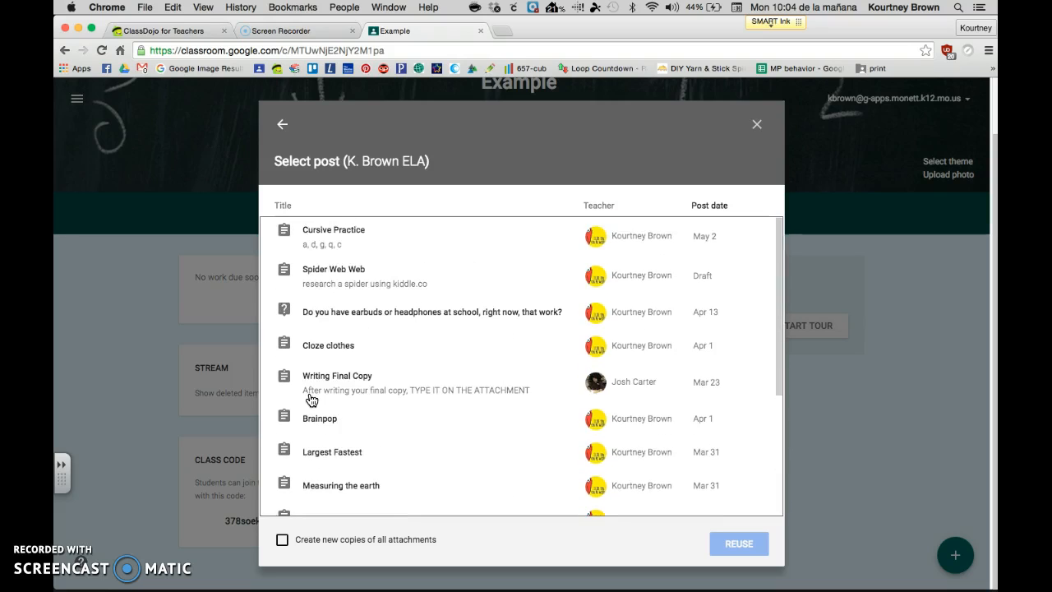
{"action": "left_click", "coordinate": [334, 237]}
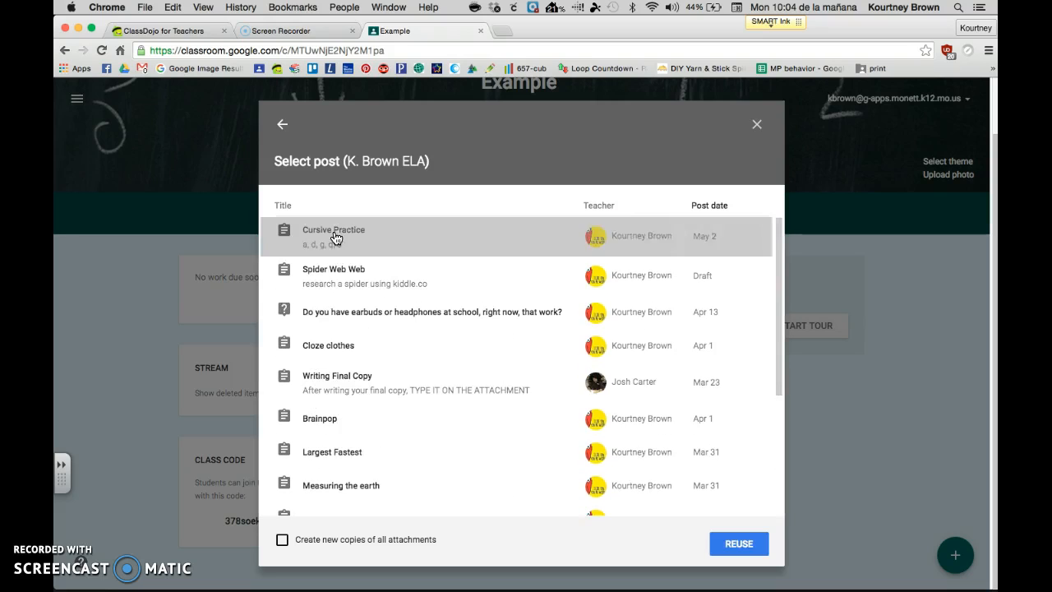
{"action": "left_click", "coordinate": [738, 544]}
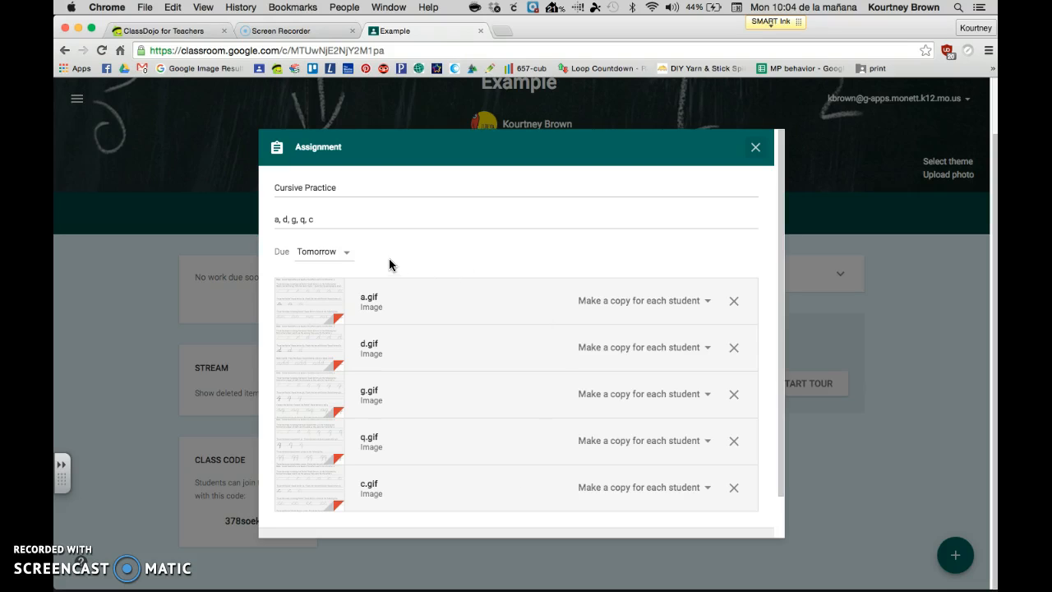
Step: View the Cursive Practice assignment's posting options and the list of classes it can be assigned to
{"action": "scroll", "coordinate": [765, 218], "scroll_direction": "down", "scroll_amount": 2}
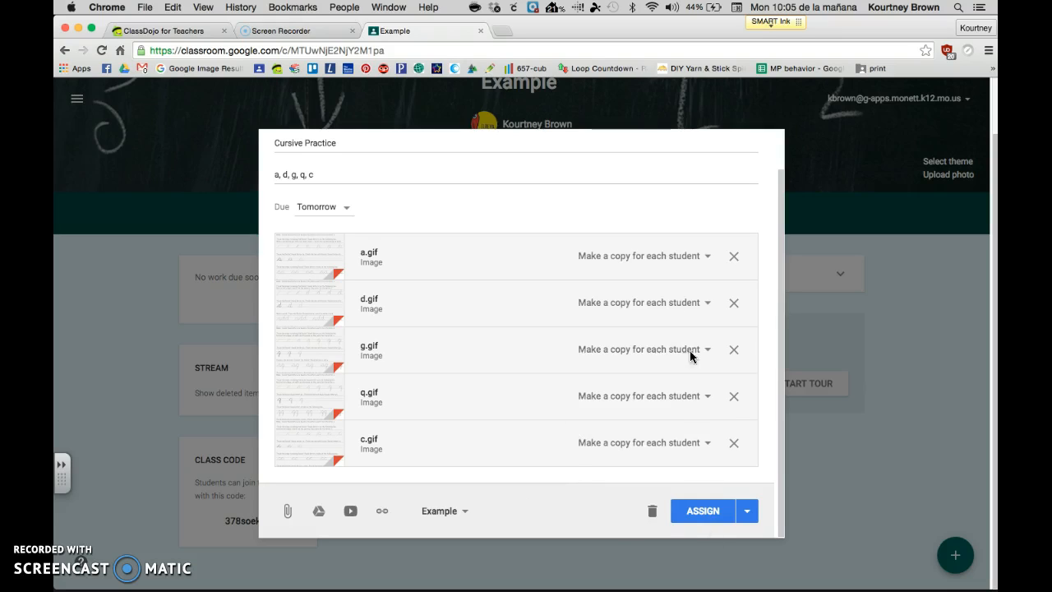
{"action": "left_click", "coordinate": [749, 512]}
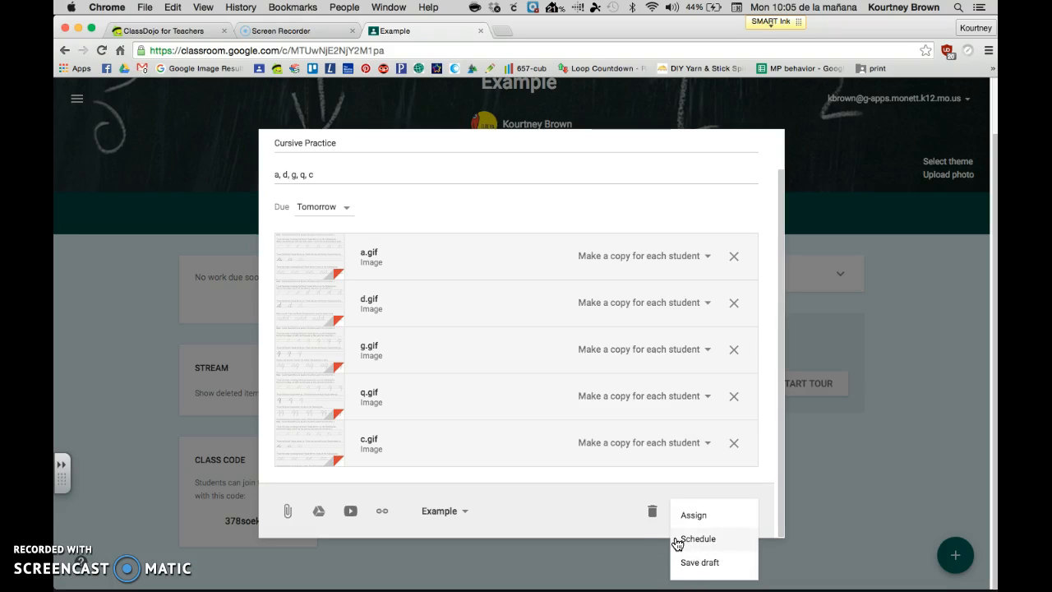
{"action": "left_click", "coordinate": [575, 515]}
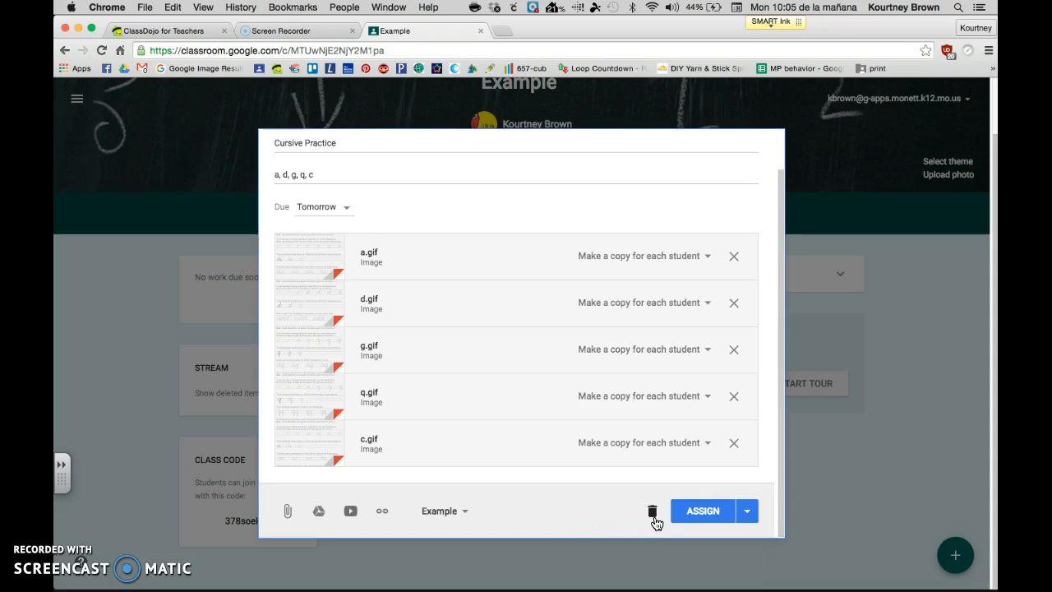
{"action": "left_click", "coordinate": [466, 511]}
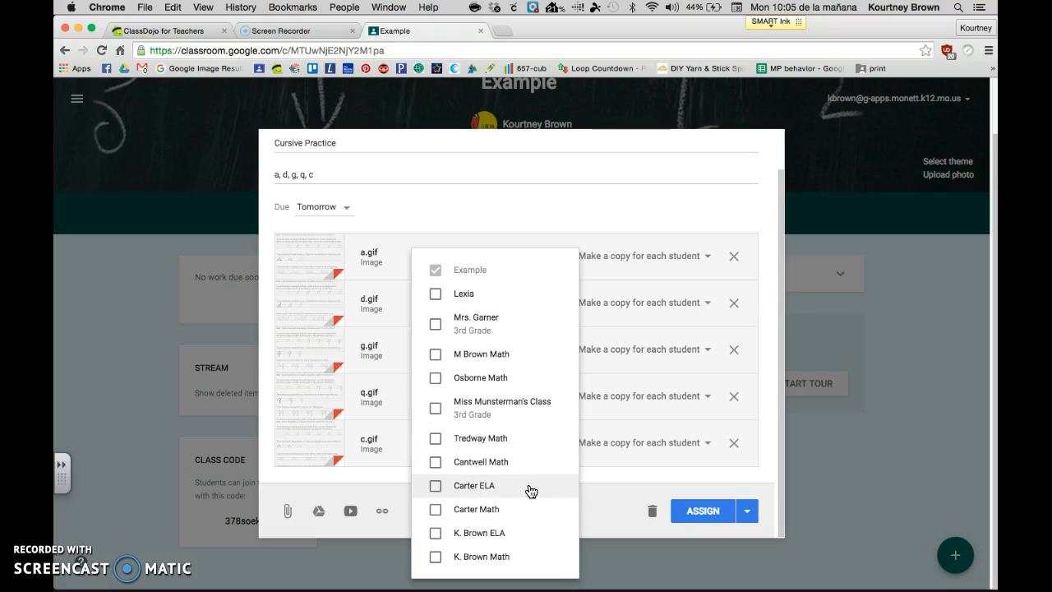
{"action": "left_click", "coordinate": [616, 520]}
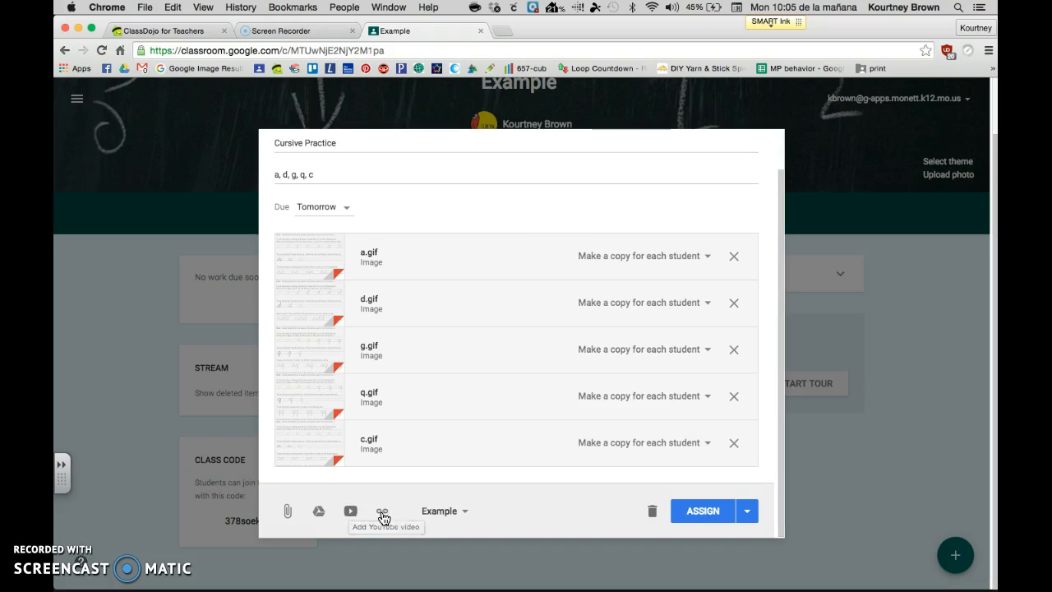
Step: Save the reused Cursive Practice assignment as a draft in the Example class
{"action": "scroll", "coordinate": [700, 511], "scroll_direction": "up", "scroll_amount": 3}
{"action": "scroll", "coordinate": [702, 516], "scroll_direction": "down", "scroll_amount": 3}
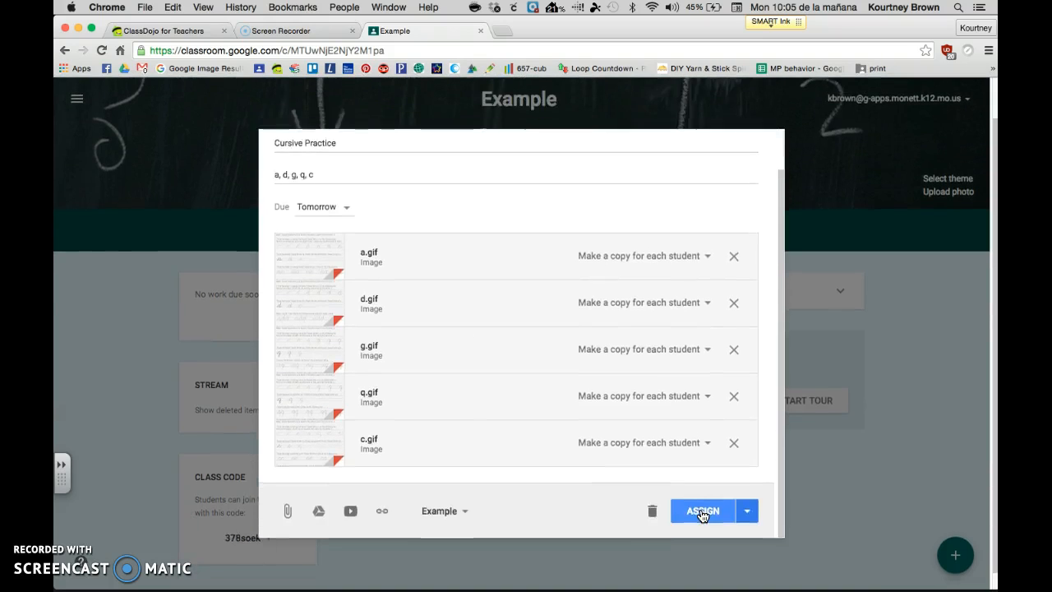
{"action": "left_click", "coordinate": [746, 511]}
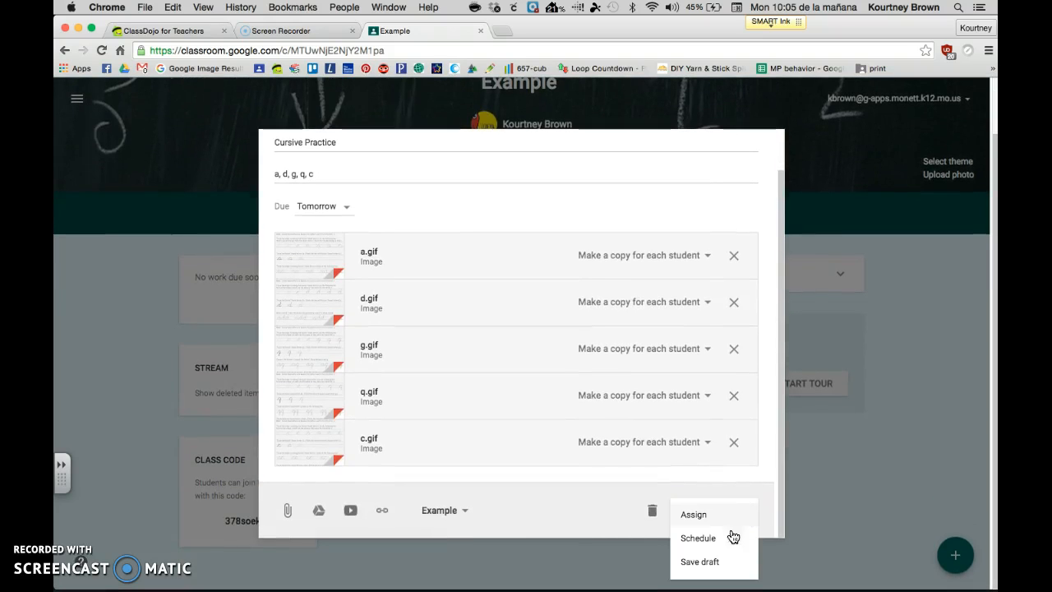
{"action": "left_click", "coordinate": [709, 562]}
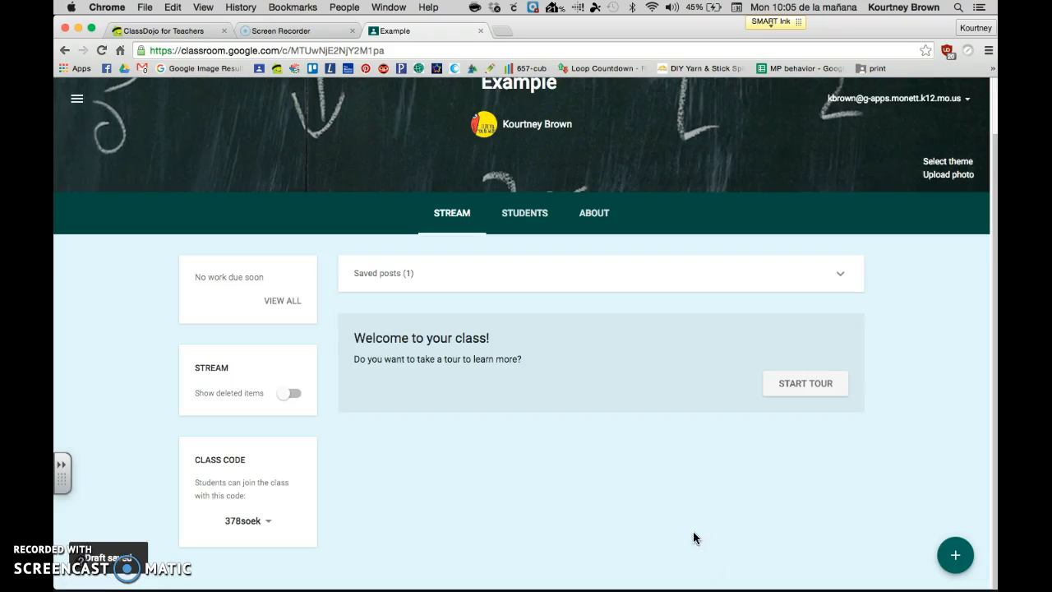
Step: Create a question titled "Type your question" with the instructions "select only one answer"
{"action": "mouse_move", "coordinate": [953, 554]}
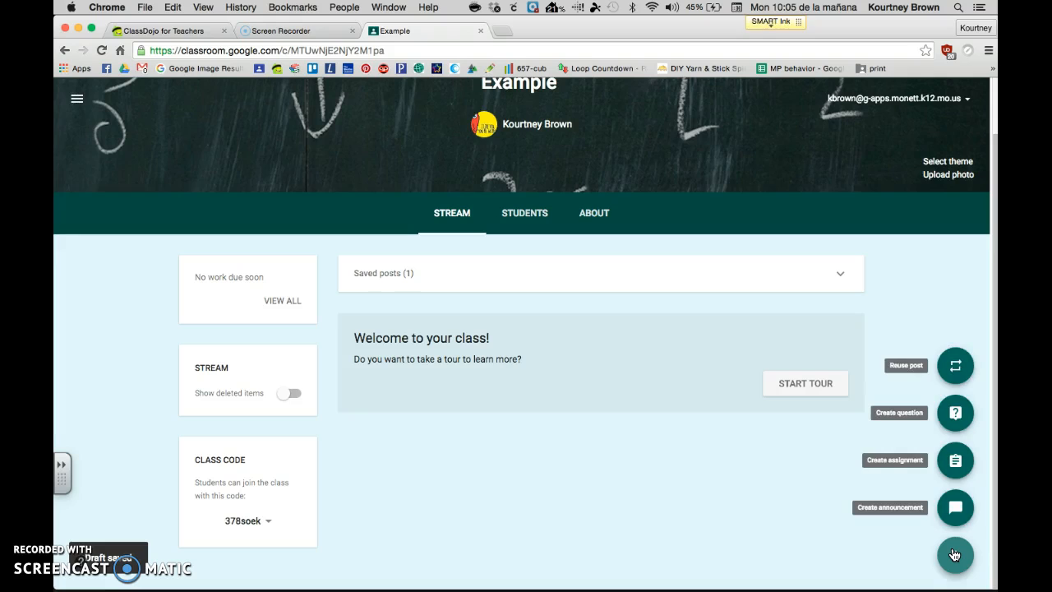
{"action": "left_click", "coordinate": [955, 415]}
{"action": "left_click", "coordinate": [379, 263]}
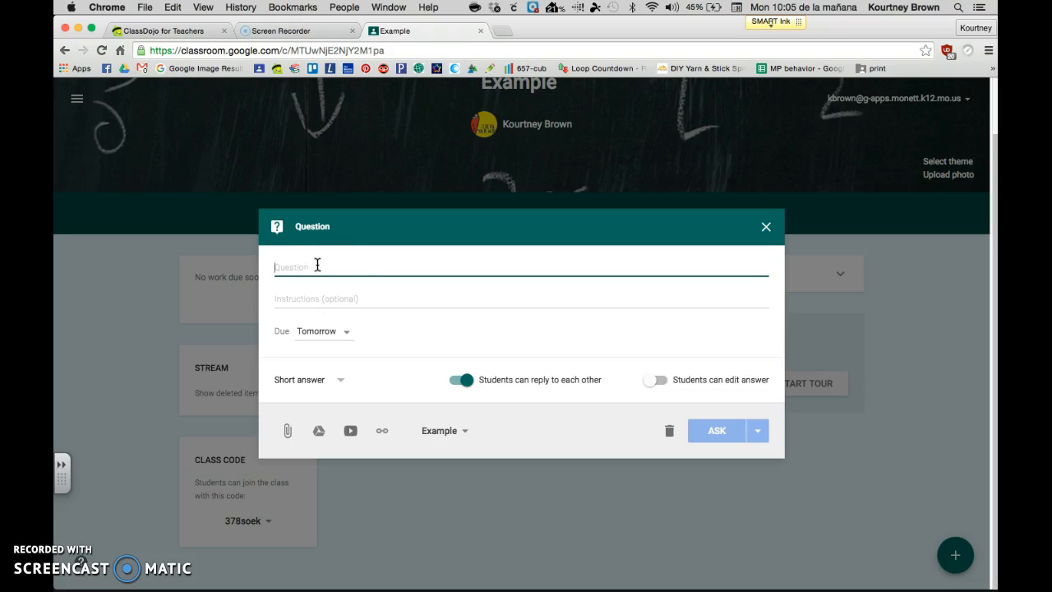
{"action": "type", "text": "Type your question"}
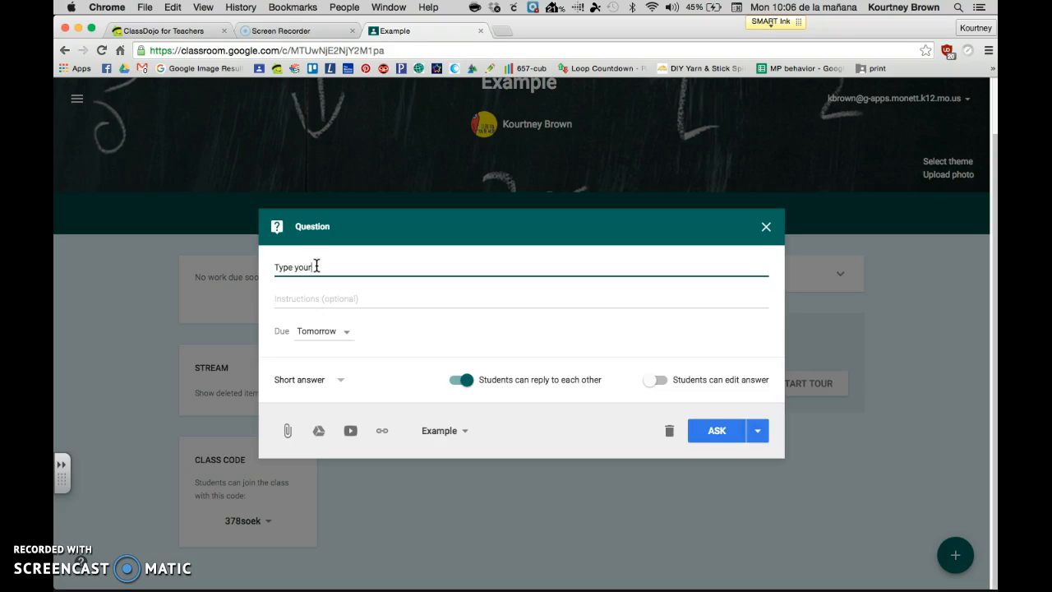
{"action": "left_click", "coordinate": [329, 297]}
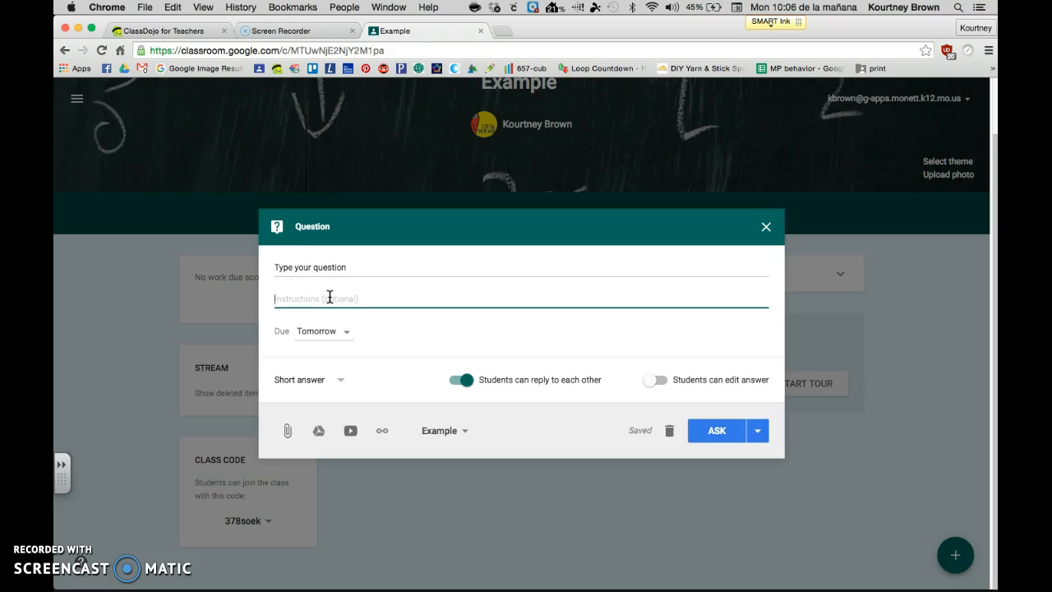
{"action": "type", "text": "select only one answer"}
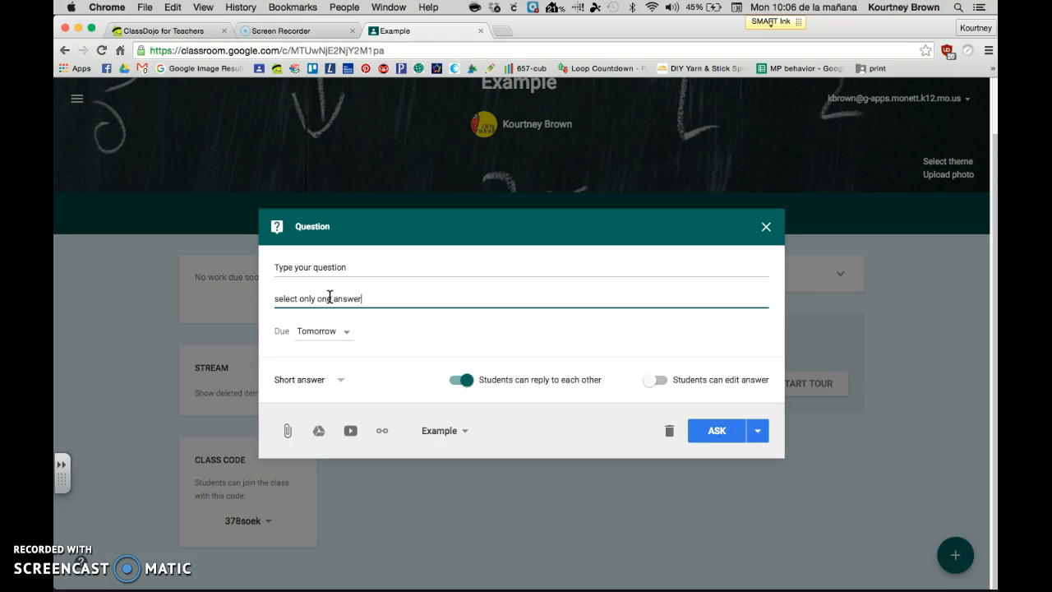
Step: Remove the due date from the question
{"action": "left_click", "coordinate": [347, 334]}
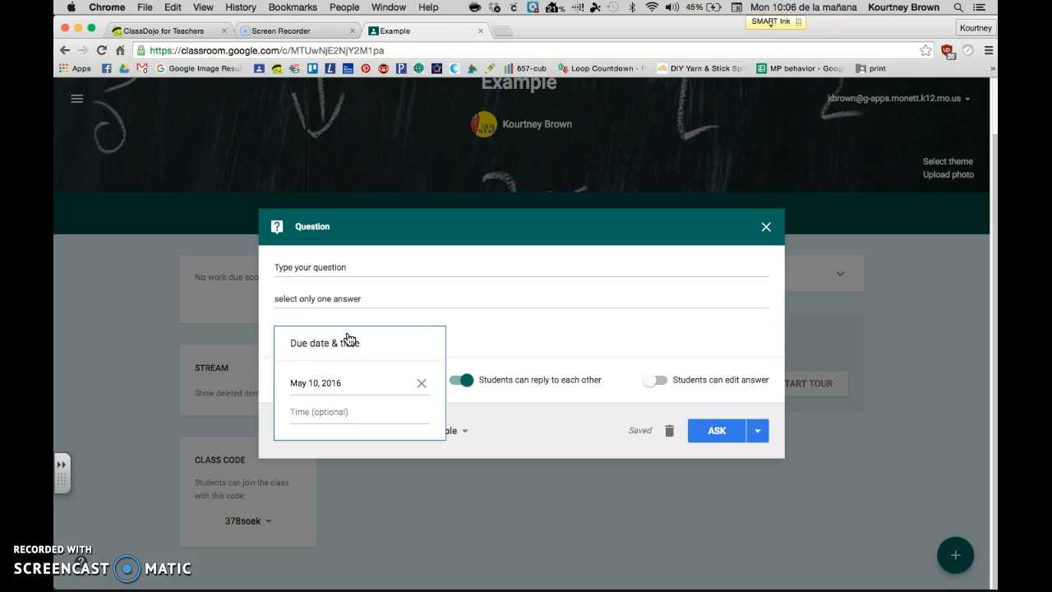
{"action": "left_click", "coordinate": [422, 384]}
{"action": "left_click", "coordinate": [512, 330]}
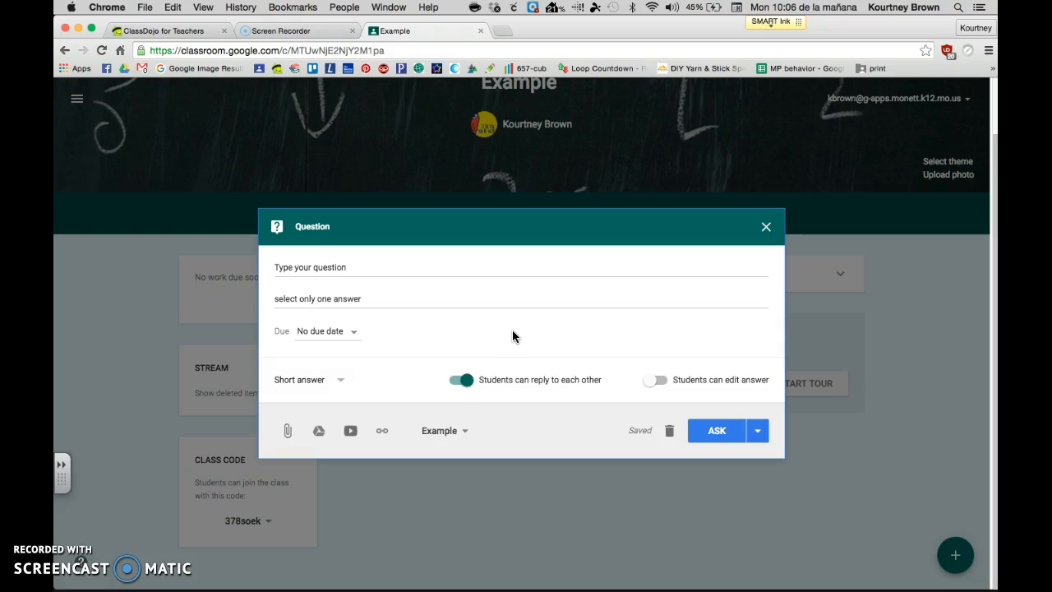
Step: Switch the question type to Multiple choice, view its answer options, and set it back to Short answer
{"action": "left_click", "coordinate": [345, 386]}
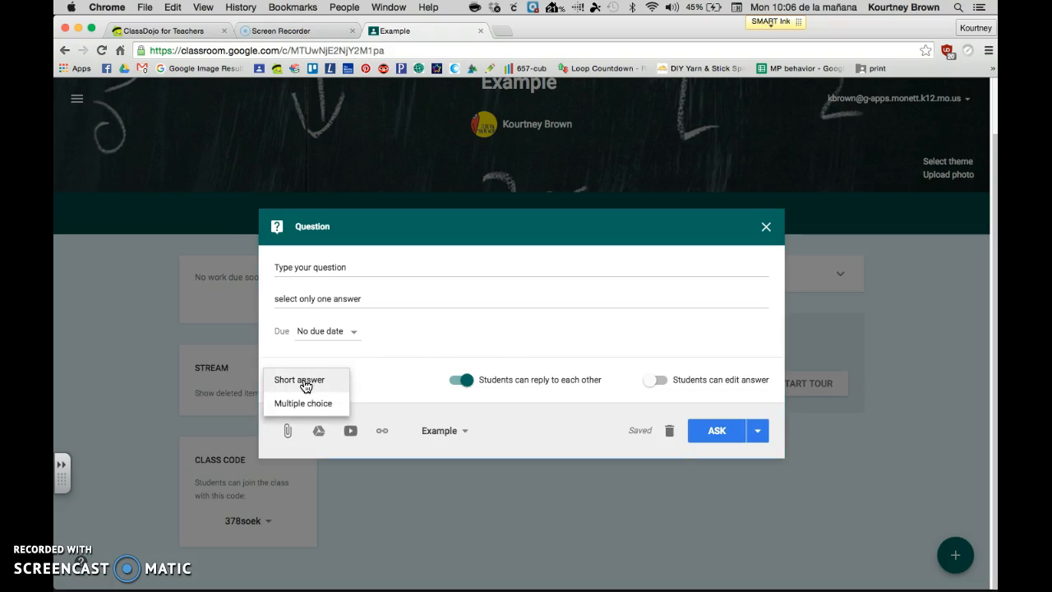
{"action": "left_click", "coordinate": [318, 403]}
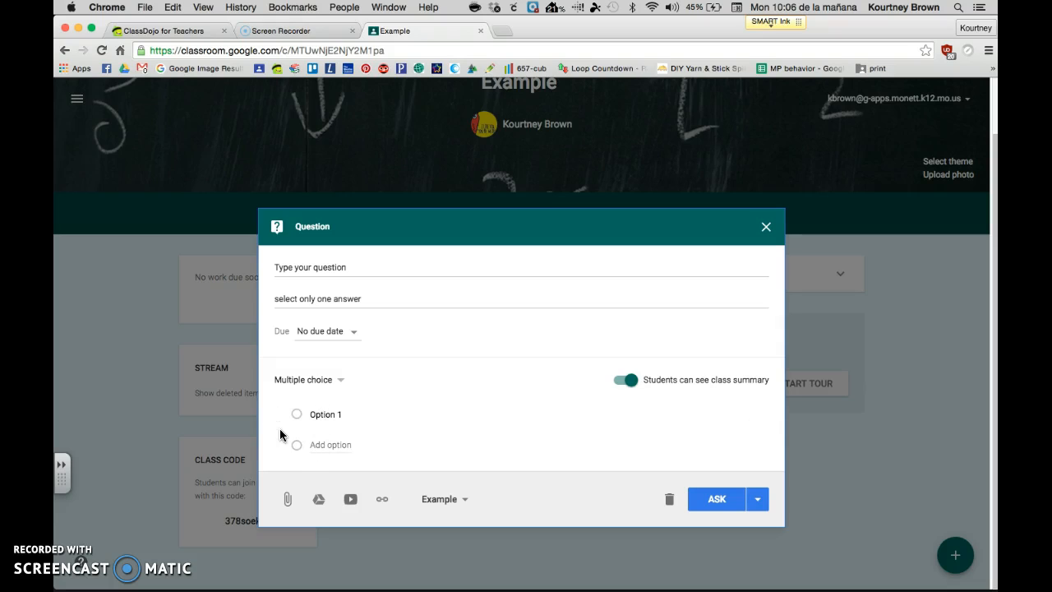
{"action": "left_click", "coordinate": [335, 381]}
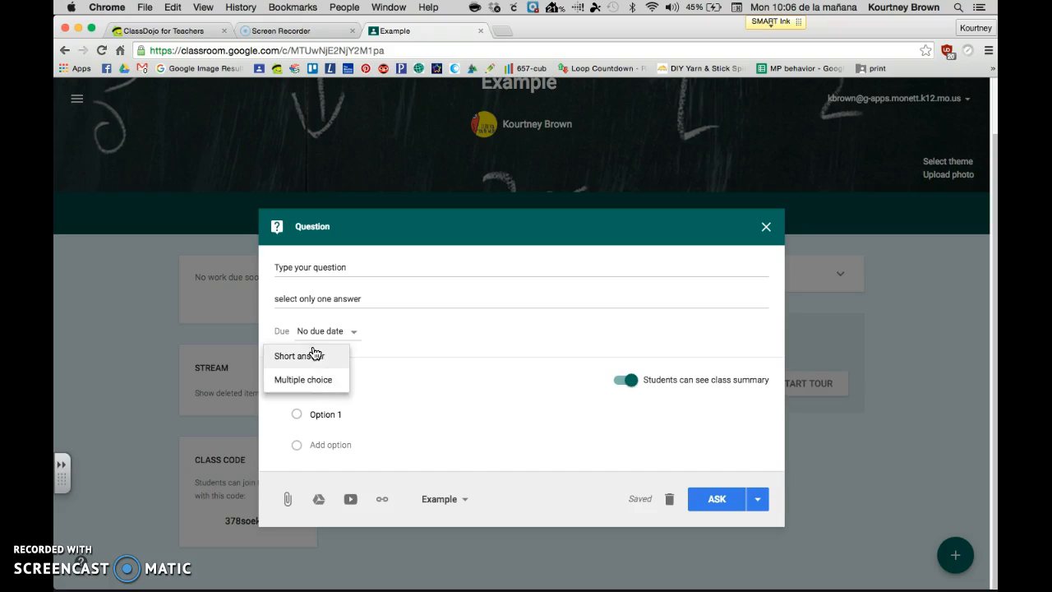
{"action": "left_click", "coordinate": [314, 355]}
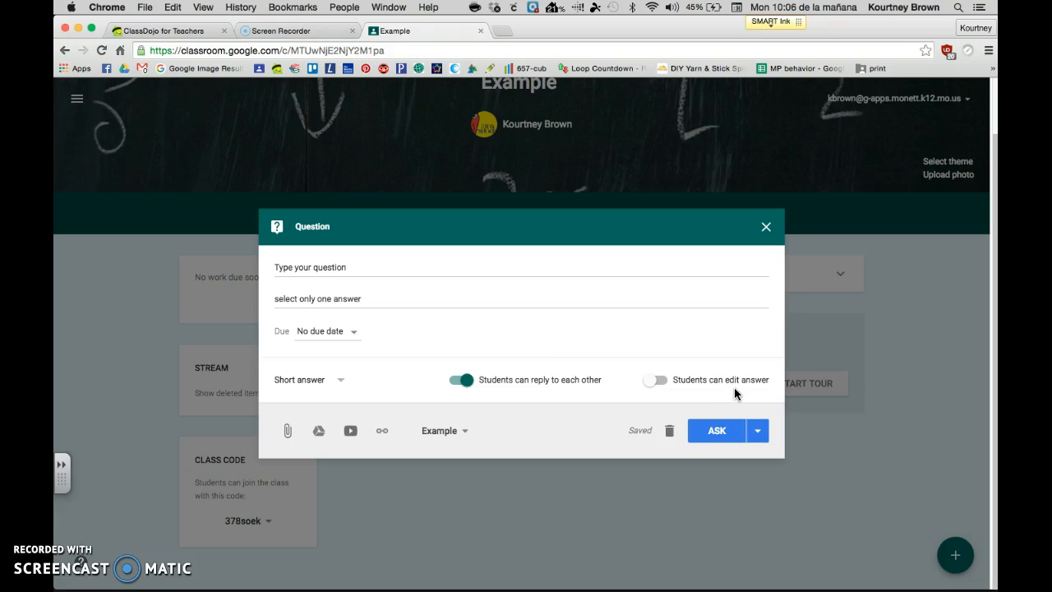
Step: Disallow student replies to each other, allow students to edit their answer, and close the question as a saved draft
{"action": "left_click", "coordinate": [470, 381]}
{"action": "left_click", "coordinate": [649, 383]}
{"action": "left_click", "coordinate": [763, 434]}
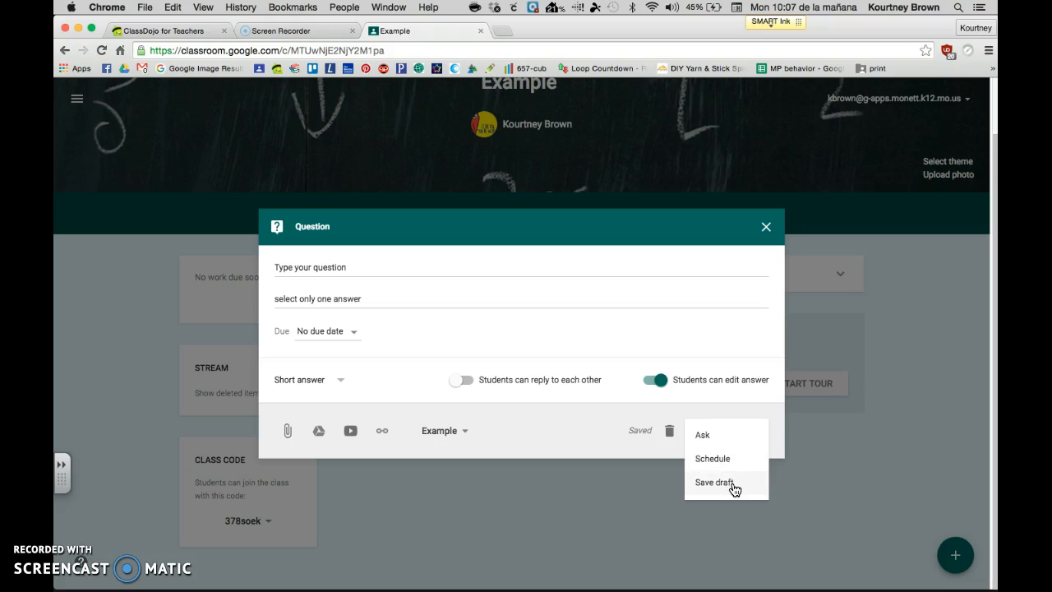
{"action": "left_click", "coordinate": [571, 430]}
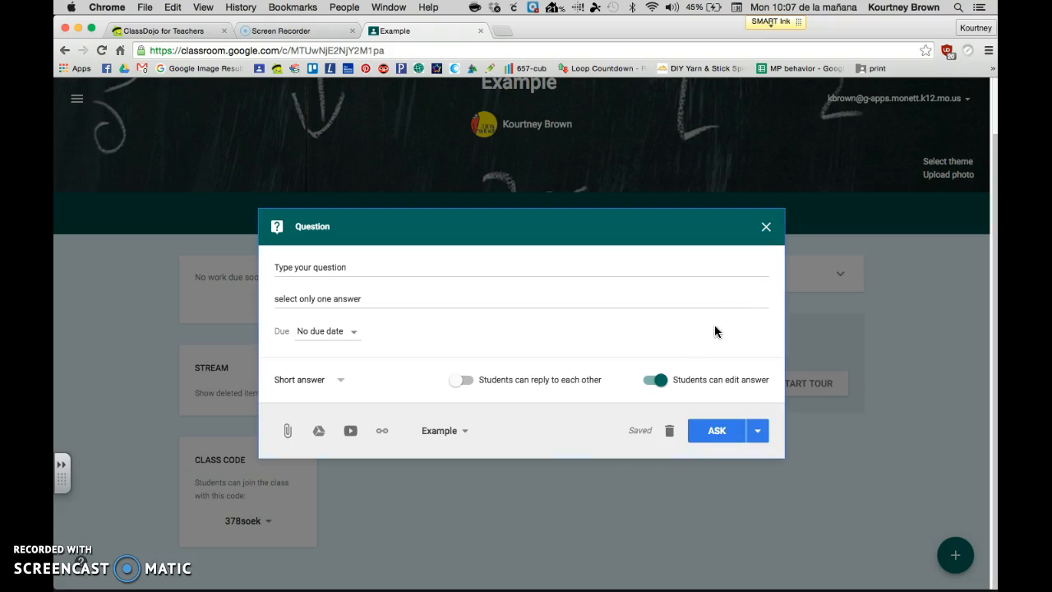
{"action": "left_click", "coordinate": [763, 226]}
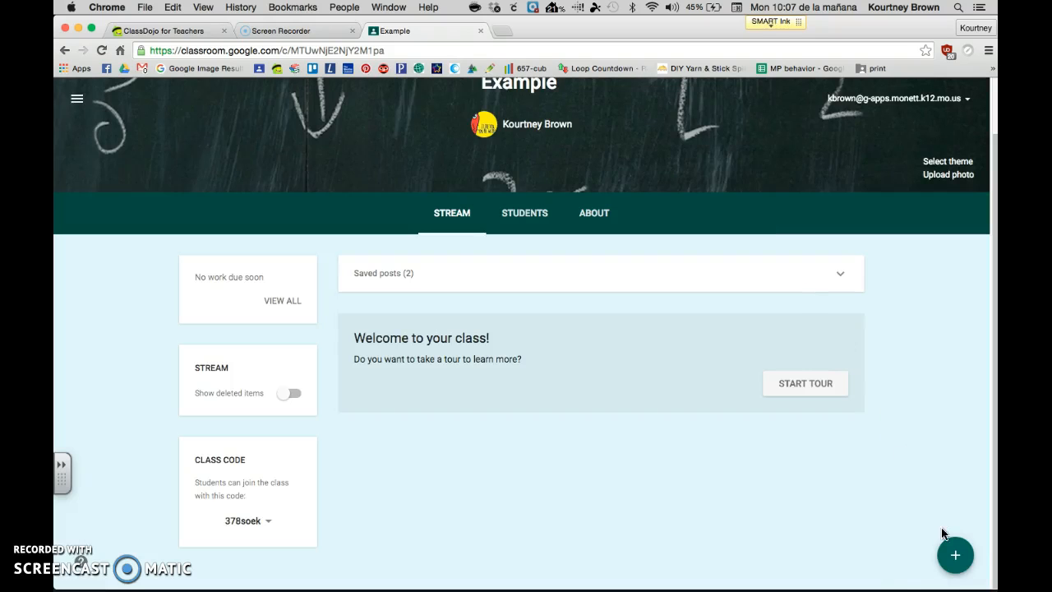
Step: Start a new assignment and look through the Upload, Starred and My Drive sources for attachments without adding a file
{"action": "mouse_move", "coordinate": [957, 560]}
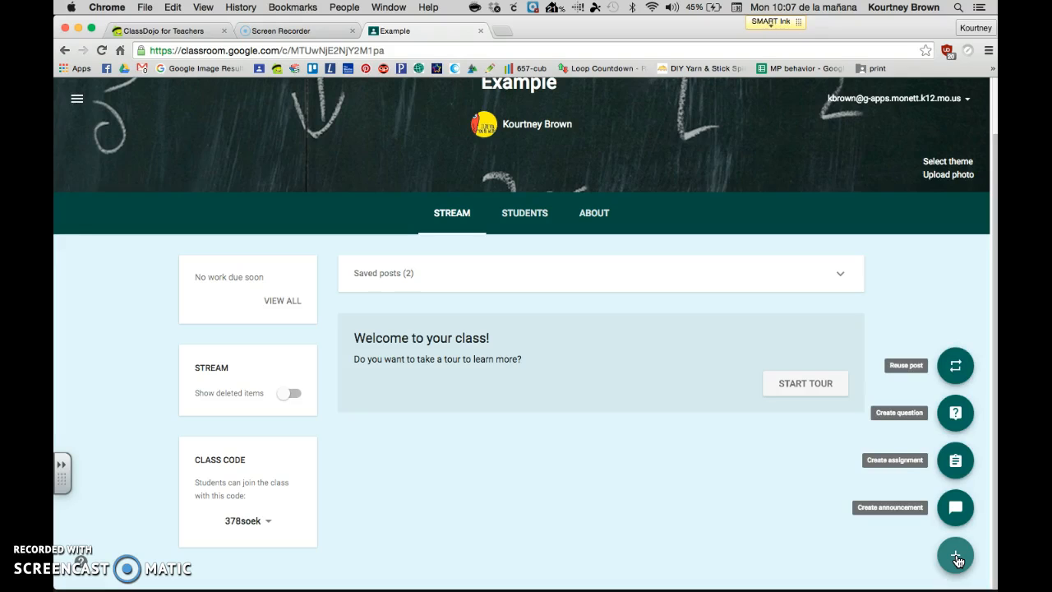
{"action": "left_click", "coordinate": [956, 462]}
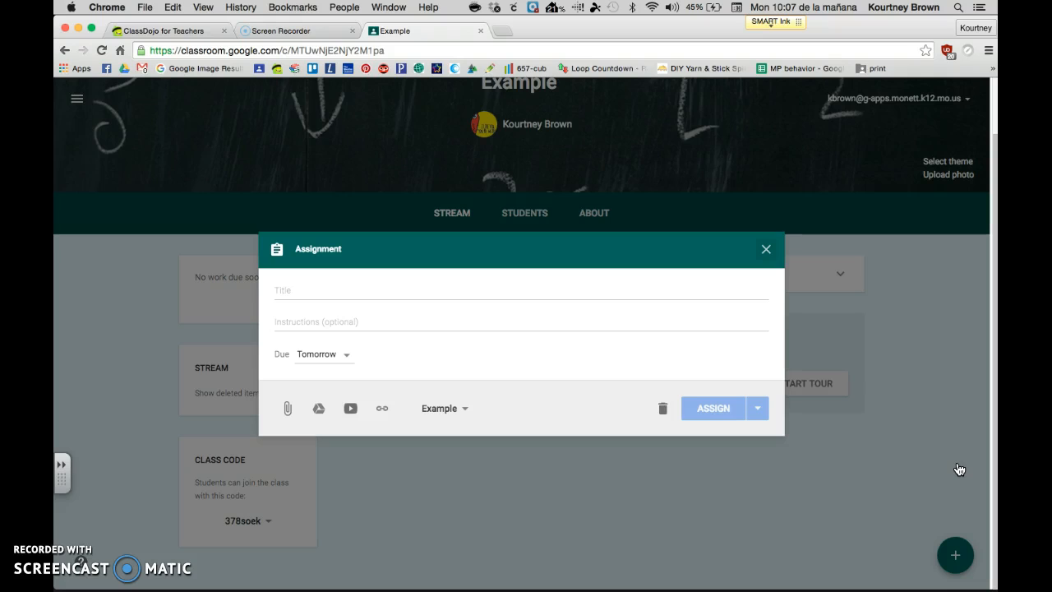
{"action": "left_click", "coordinate": [288, 409]}
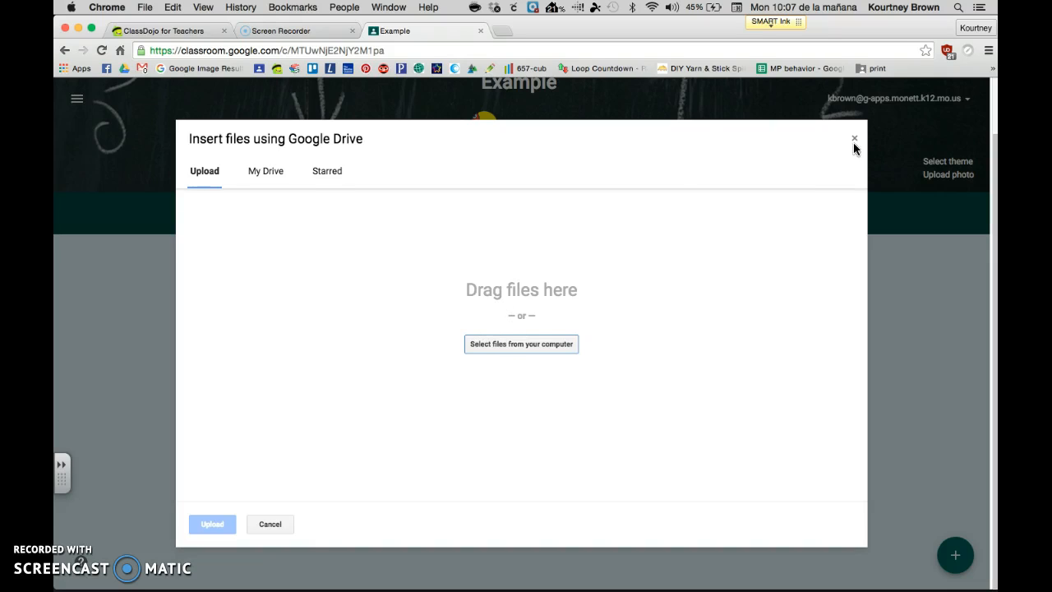
{"action": "left_click", "coordinate": [320, 177]}
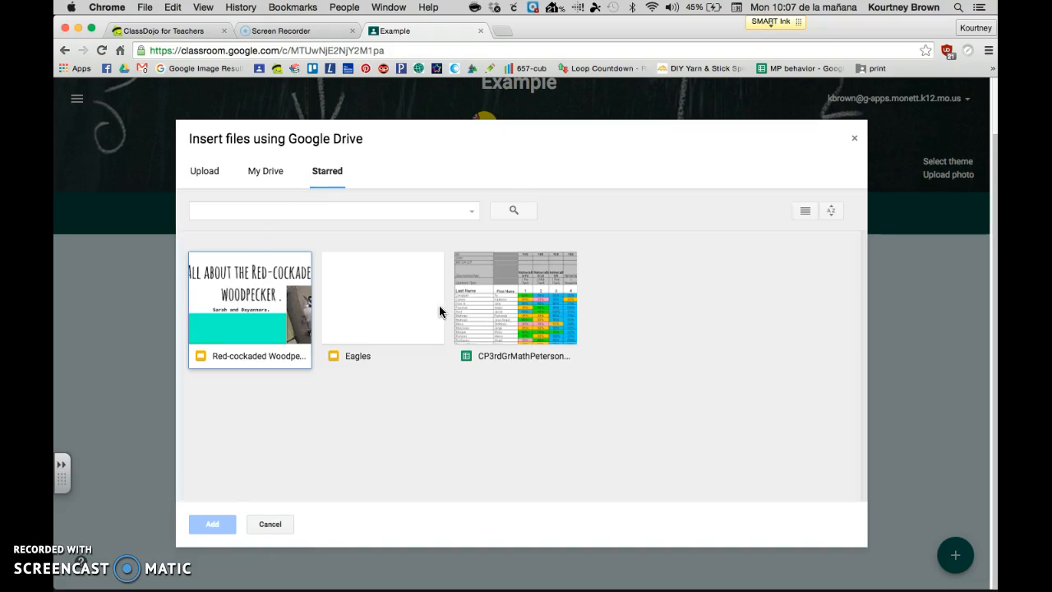
{"action": "left_click", "coordinate": [253, 169]}
{"action": "left_click", "coordinate": [205, 171]}
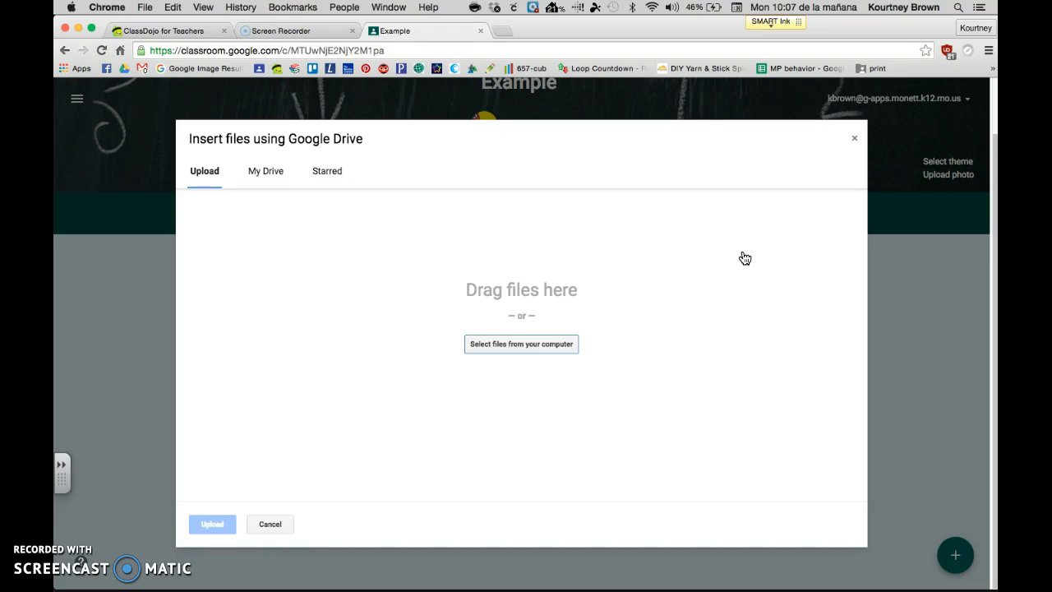
{"action": "left_click", "coordinate": [853, 141]}
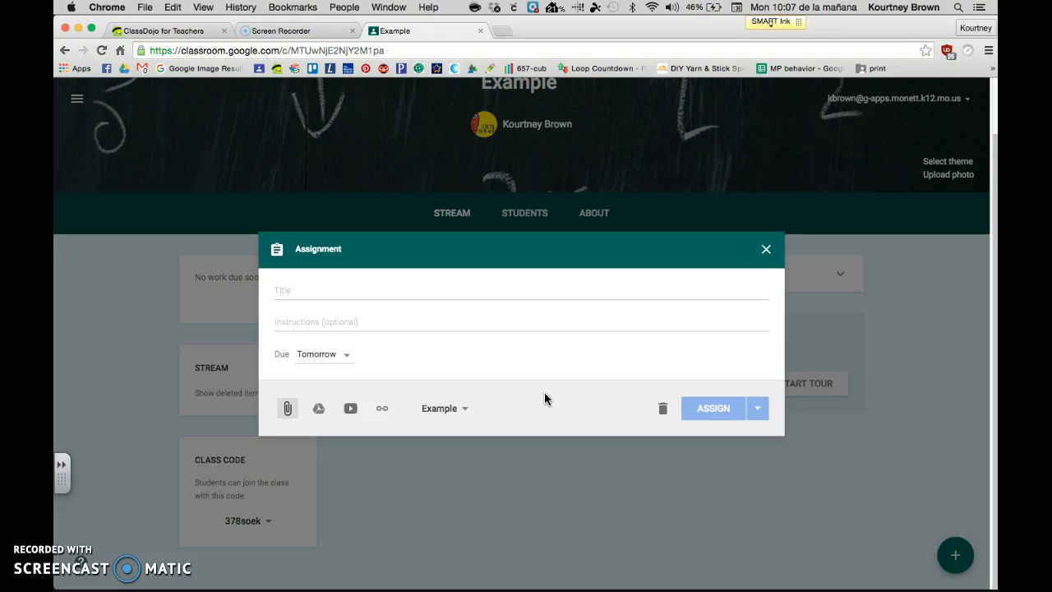
Step: Title the assignment "Practice" and attach a.gif, uploaded from the computer's Desktop folder
{"action": "left_click", "coordinate": [598, 289]}
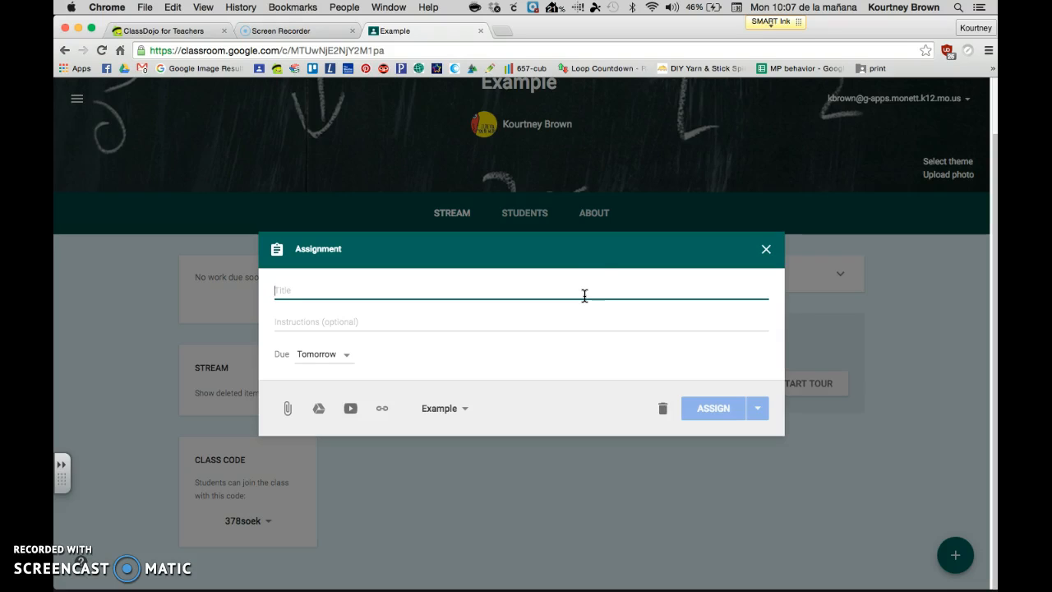
{"action": "type", "text": "Practice"}
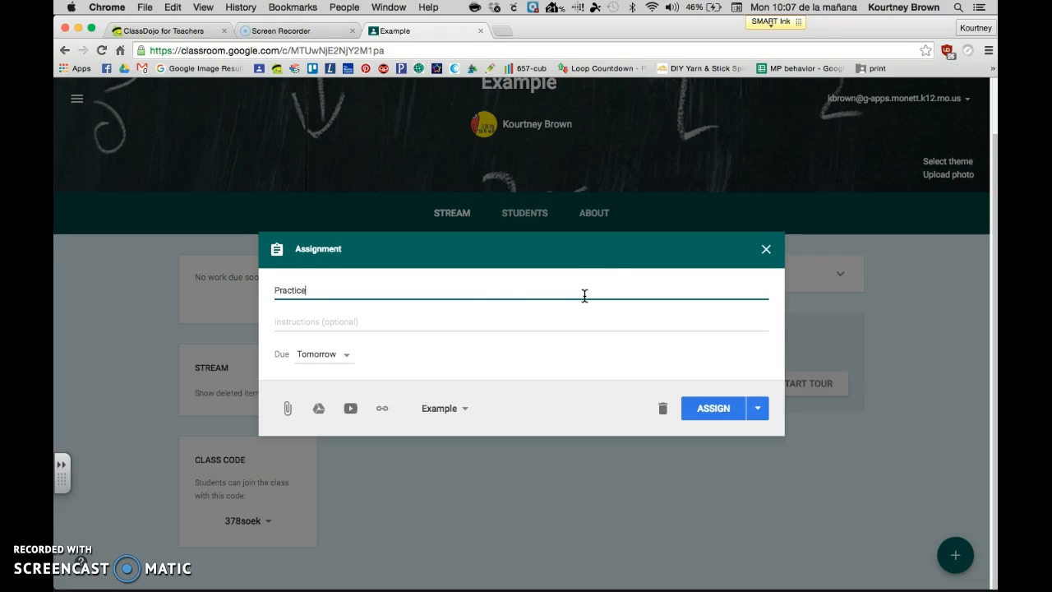
{"action": "left_click", "coordinate": [287, 409]}
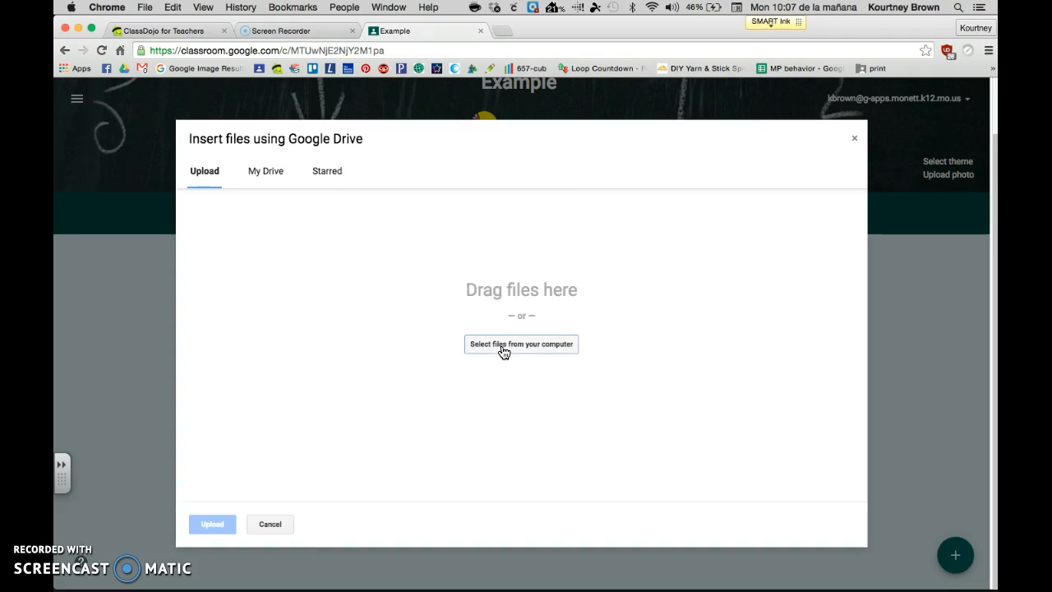
{"action": "left_click", "coordinate": [478, 343]}
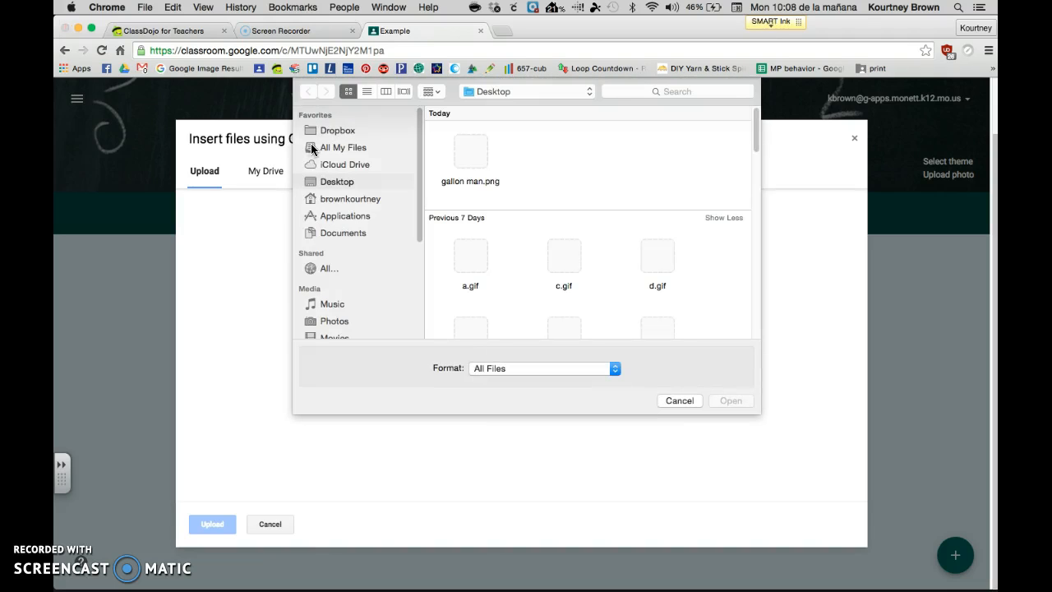
{"action": "scroll", "coordinate": [490, 182], "scroll_direction": "down", "scroll_amount": 3}
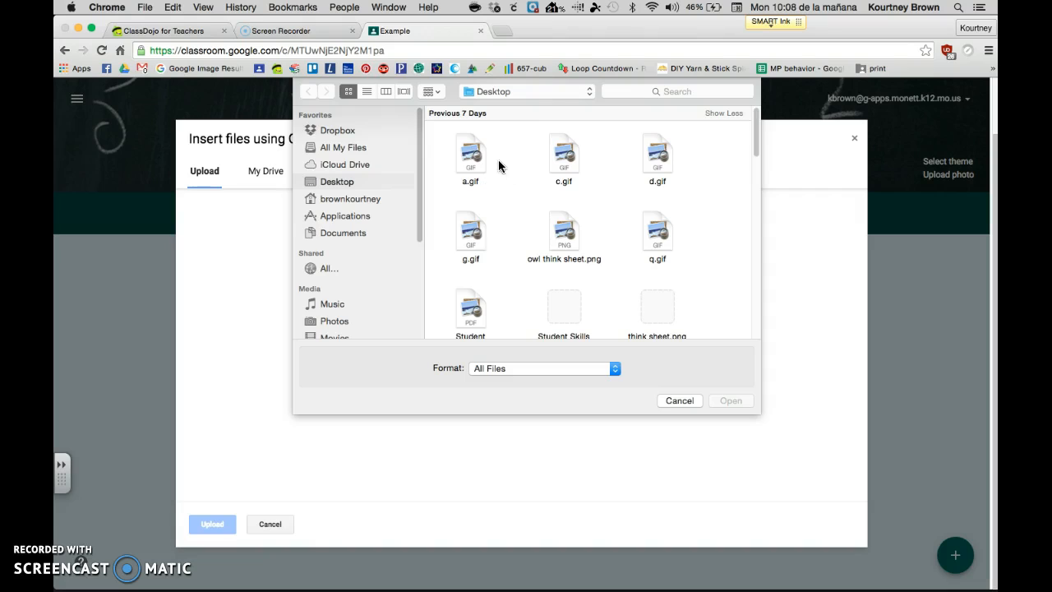
{"action": "double_click", "coordinate": [475, 151]}
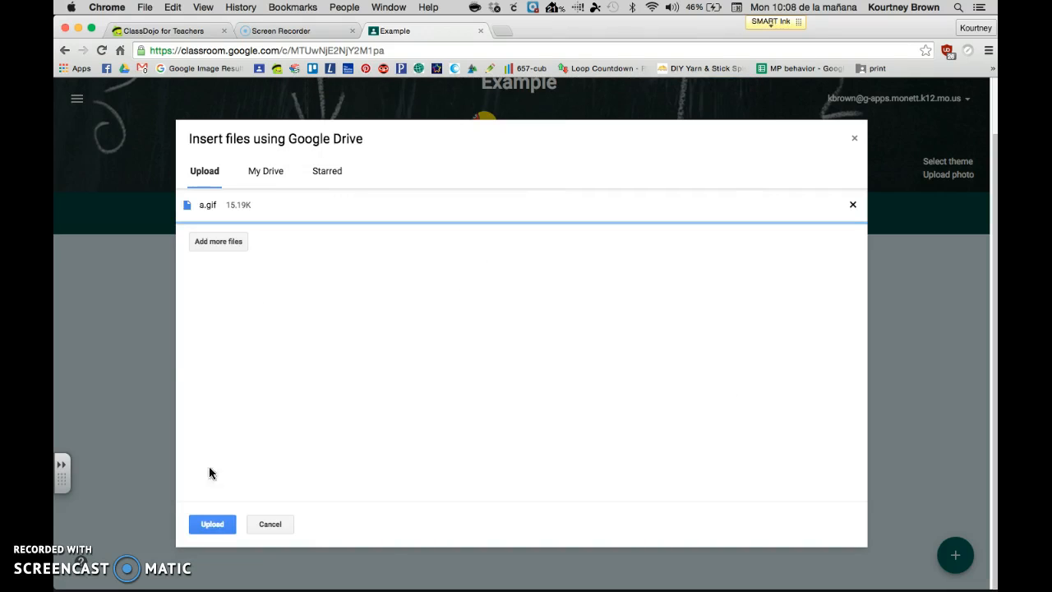
{"action": "left_click", "coordinate": [213, 529]}
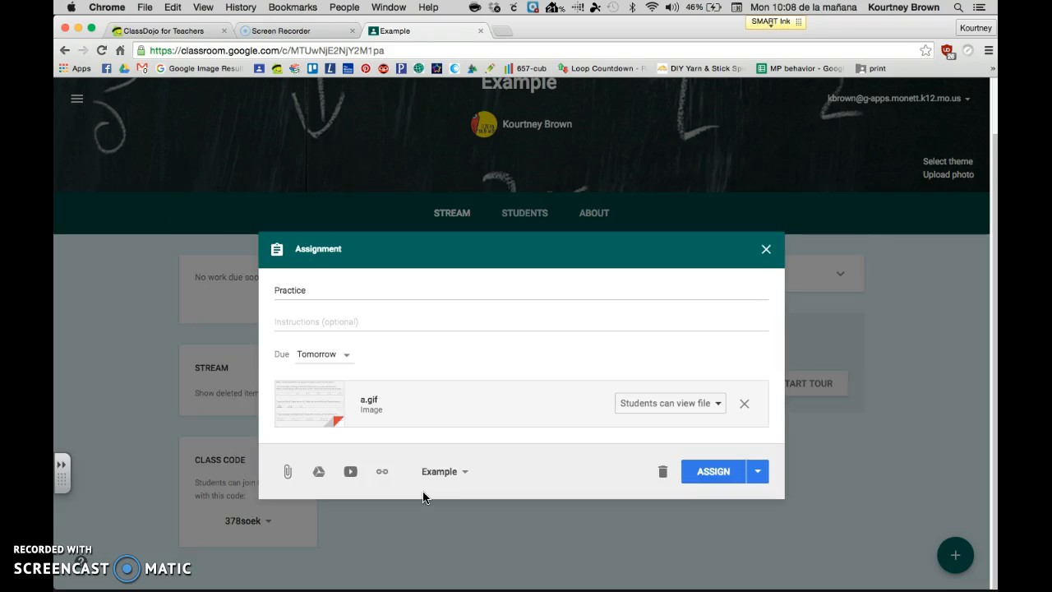
Step: View the student access options for a.gif without changing them, and close the assignment as a saved draft
{"action": "left_click", "coordinate": [717, 406]}
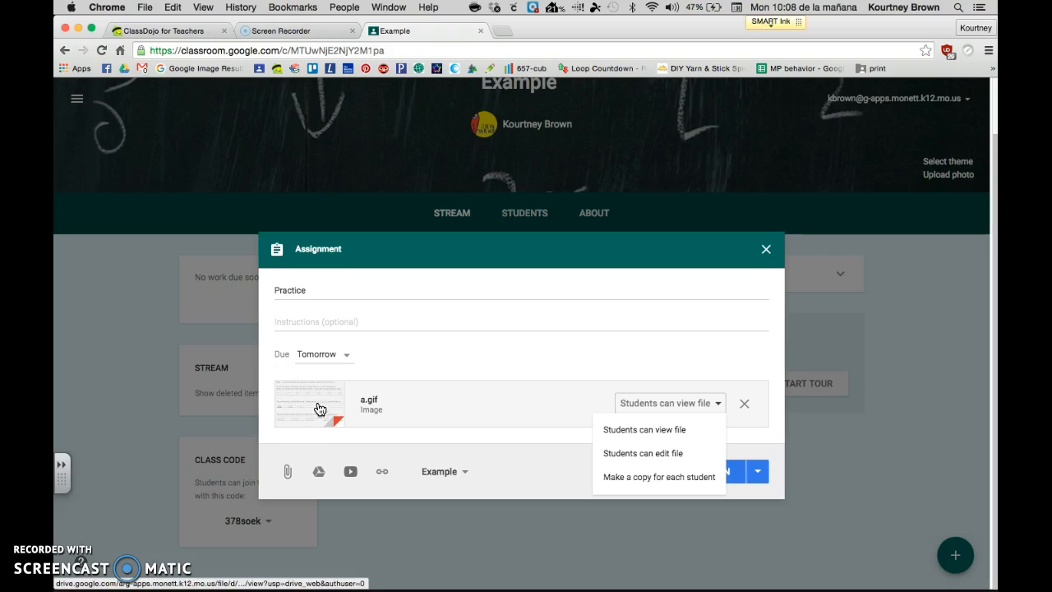
{"action": "left_click", "coordinate": [592, 348]}
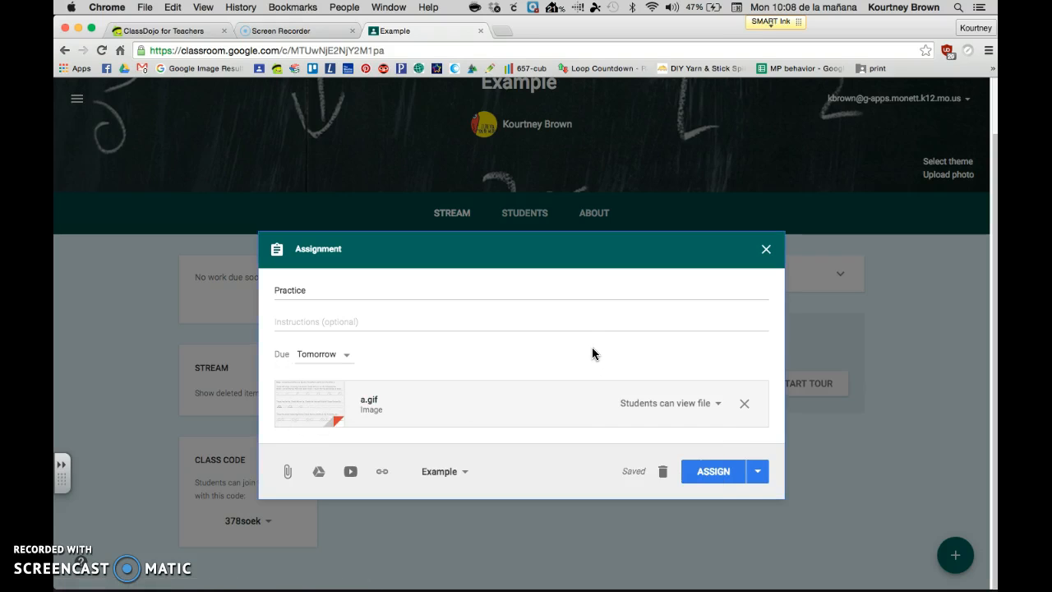
{"action": "left_click", "coordinate": [767, 249]}
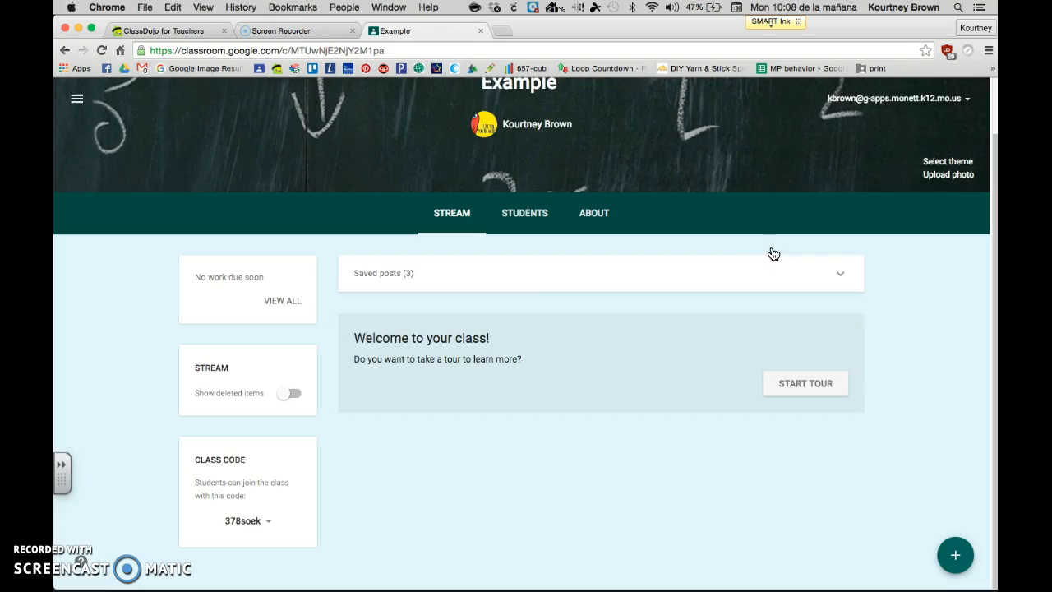
Step: Switch from the Example class to the teacher's own ELA class
{"action": "left_click", "coordinate": [81, 563]}
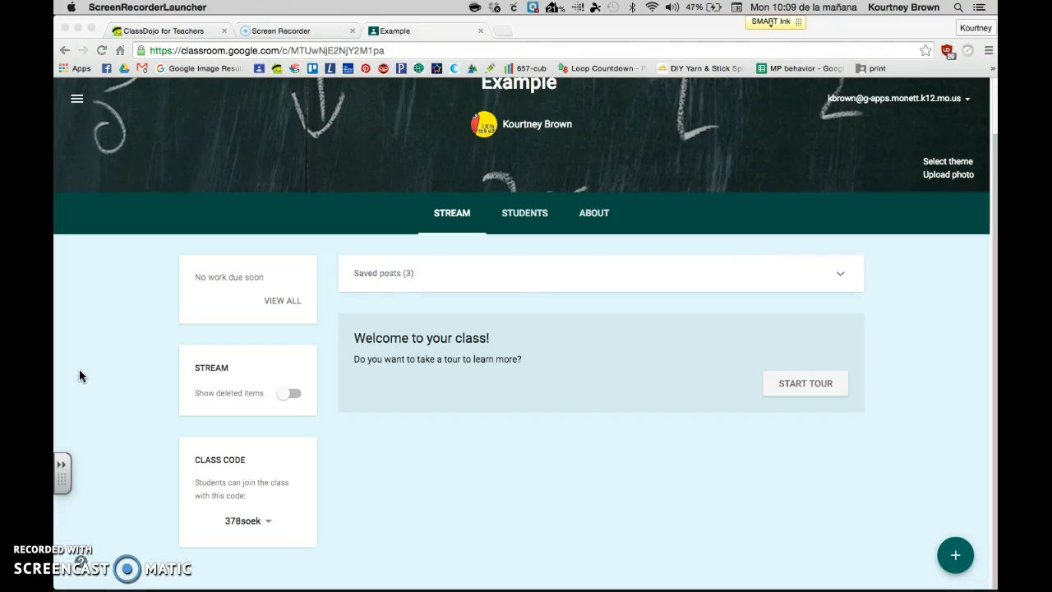
{"action": "left_click", "coordinate": [77, 103]}
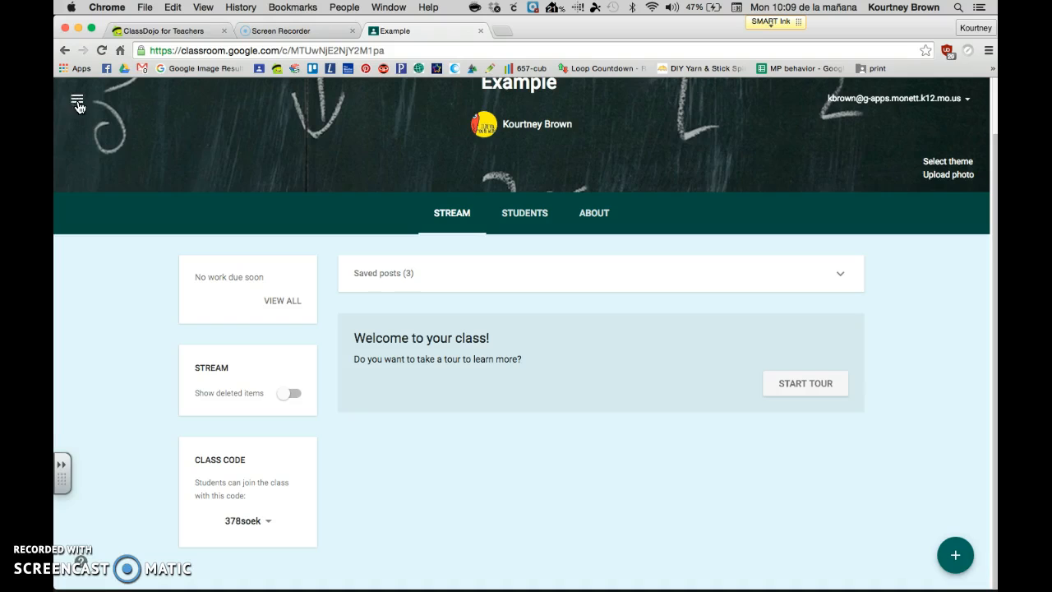
{"action": "left_click", "coordinate": [78, 105]}
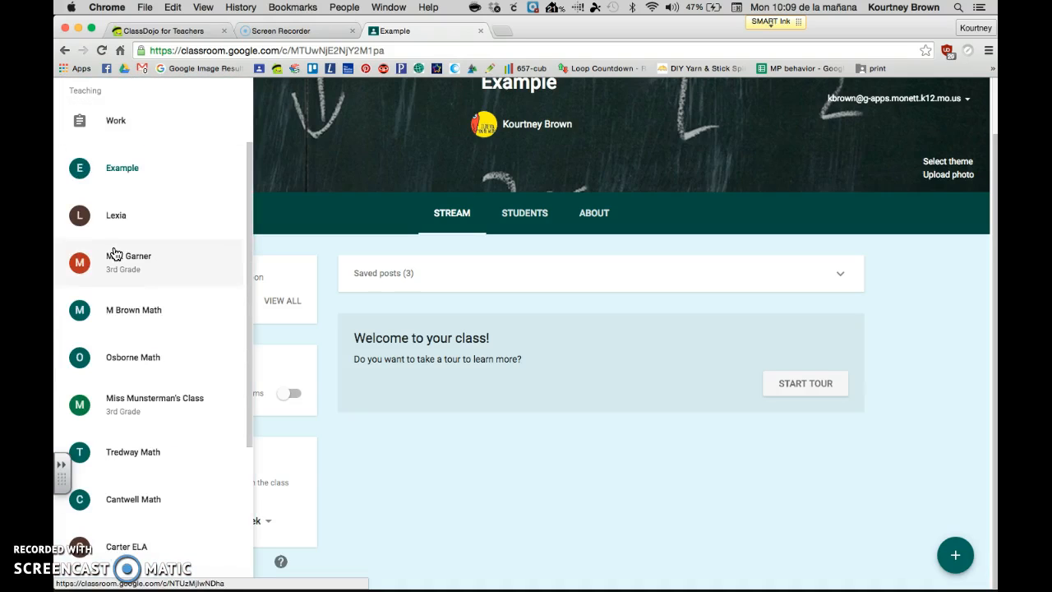
{"action": "scroll", "coordinate": [115, 263], "scroll_direction": "down", "scroll_amount": 5}
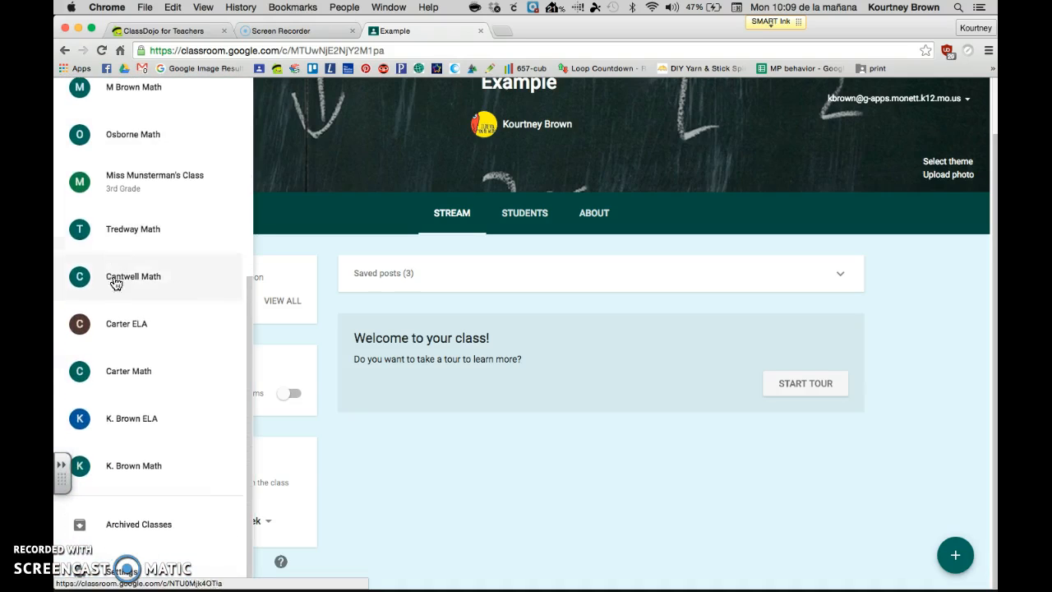
{"action": "left_click", "coordinate": [134, 415]}
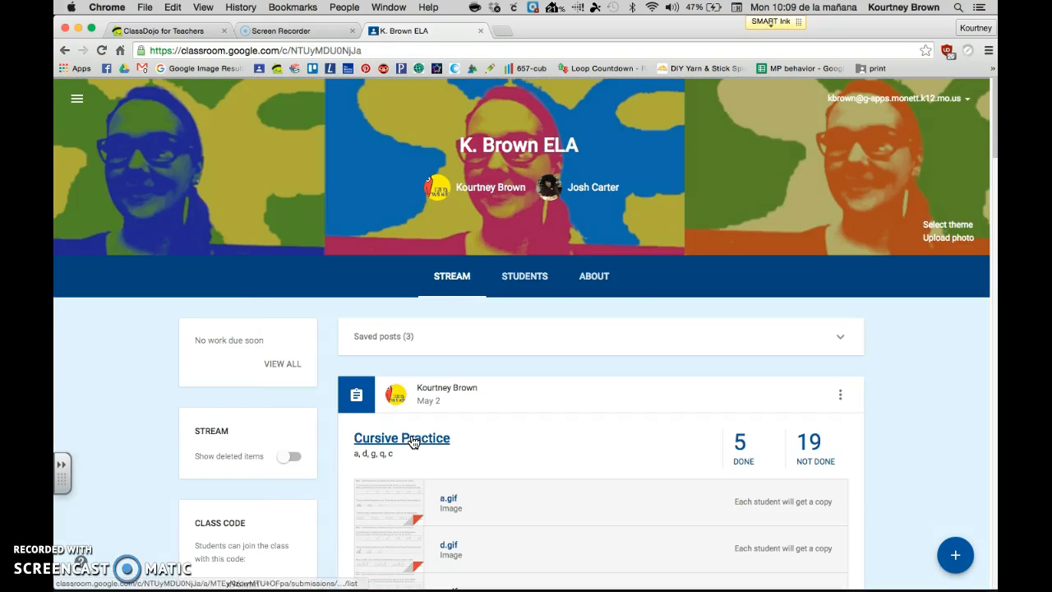
Step: Open the done submissions of the Cursive Practice assignment and look through the done and not done student lists
{"action": "scroll", "coordinate": [597, 439], "scroll_direction": "down", "scroll_amount": 2}
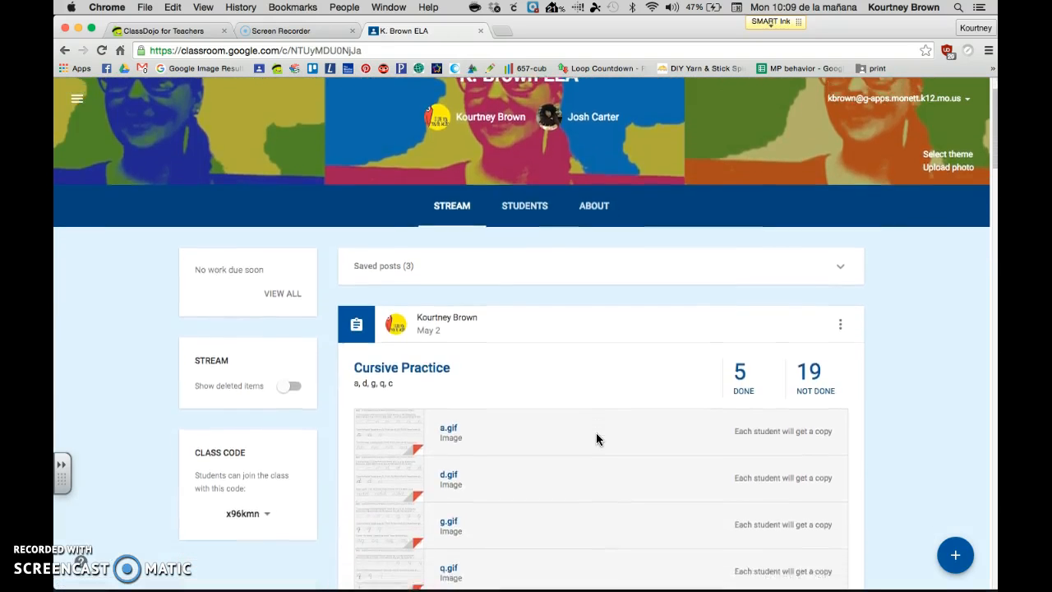
{"action": "scroll", "coordinate": [596, 438], "scroll_direction": "down", "scroll_amount": 2}
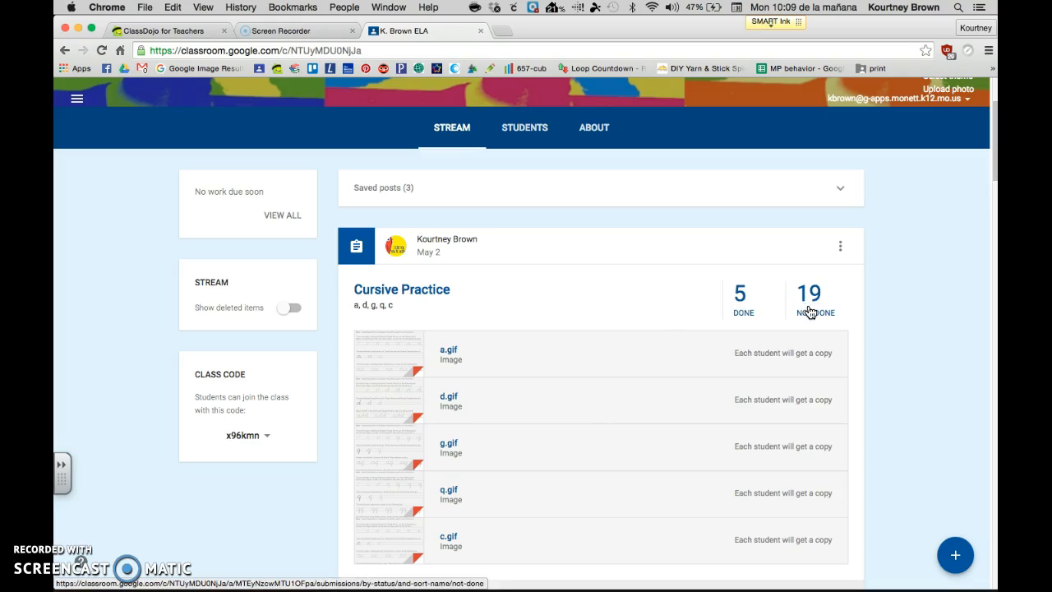
{"action": "left_click", "coordinate": [740, 295]}
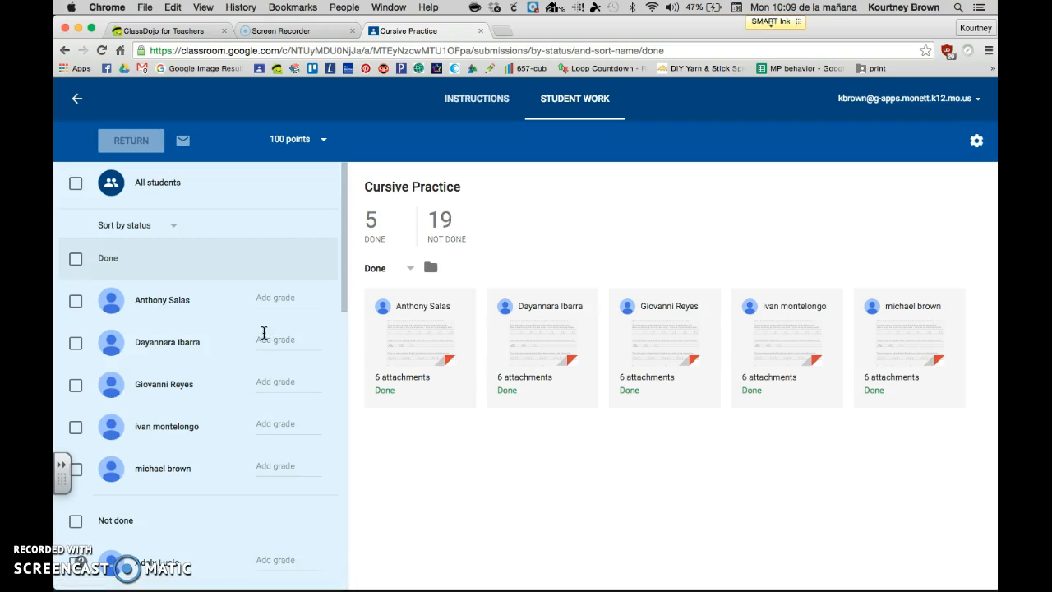
{"action": "scroll", "coordinate": [212, 413], "scroll_direction": "down", "scroll_amount": 5}
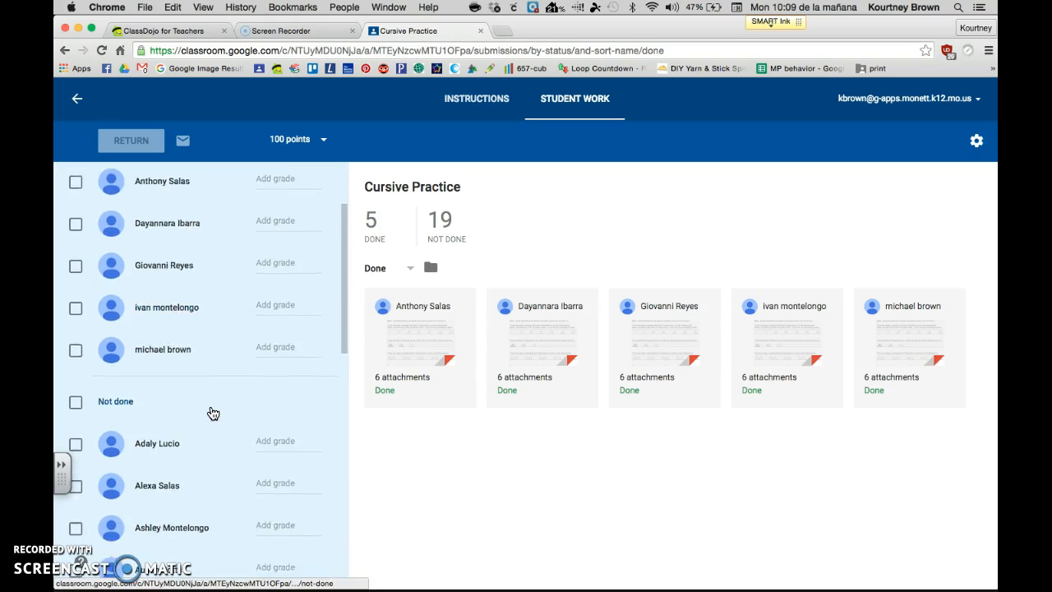
{"action": "scroll", "coordinate": [146, 385], "scroll_direction": "down", "scroll_amount": 8}
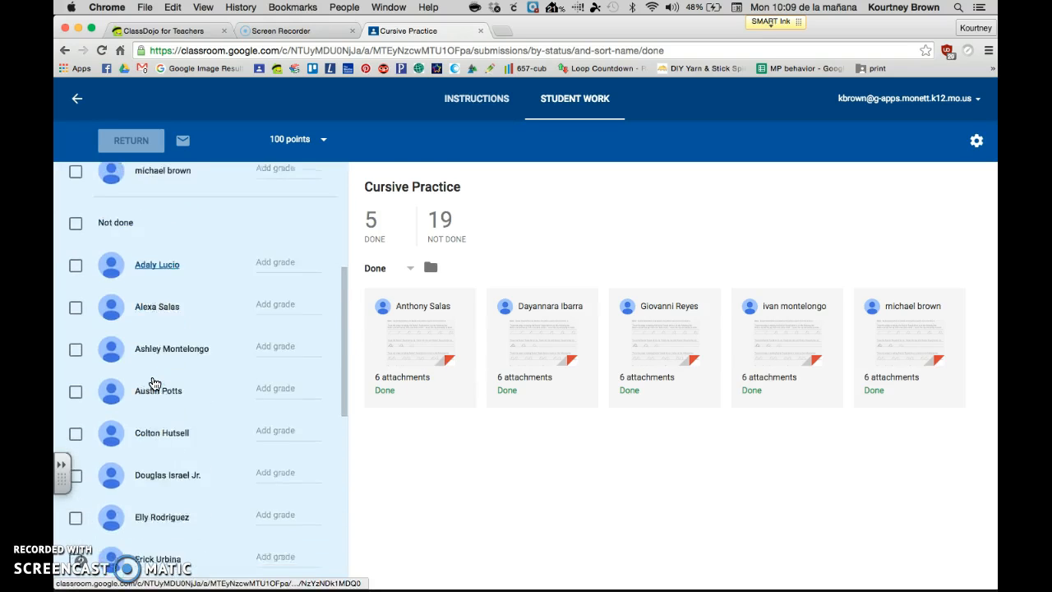
{"action": "scroll", "coordinate": [152, 383], "scroll_direction": "up", "scroll_amount": 15}
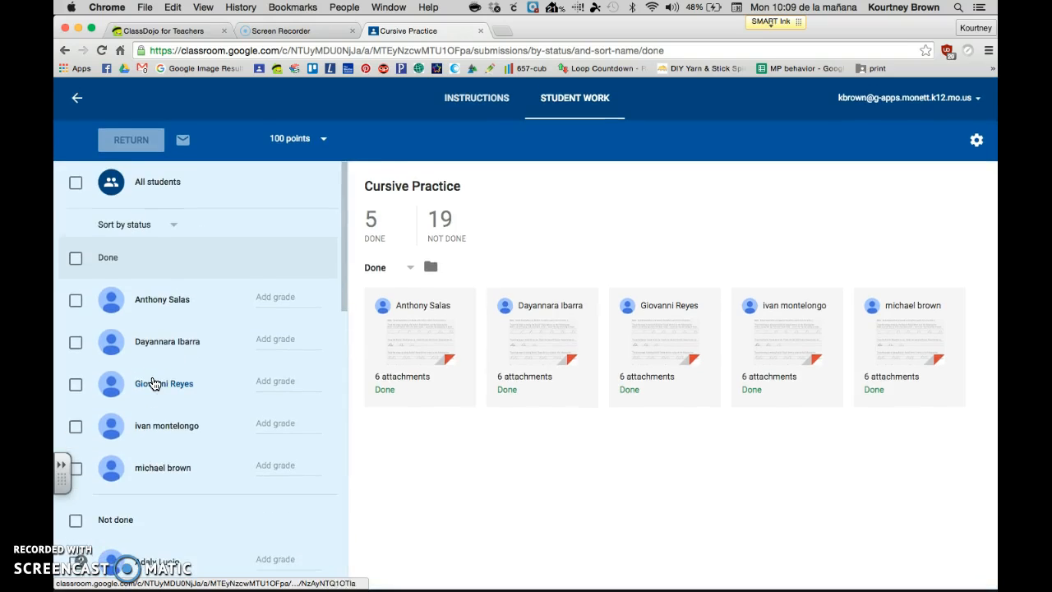
Step: Open the first student's Cursive Practice submission, view the attached "a" image, and return to the submission page
{"action": "left_click", "coordinate": [430, 340]}
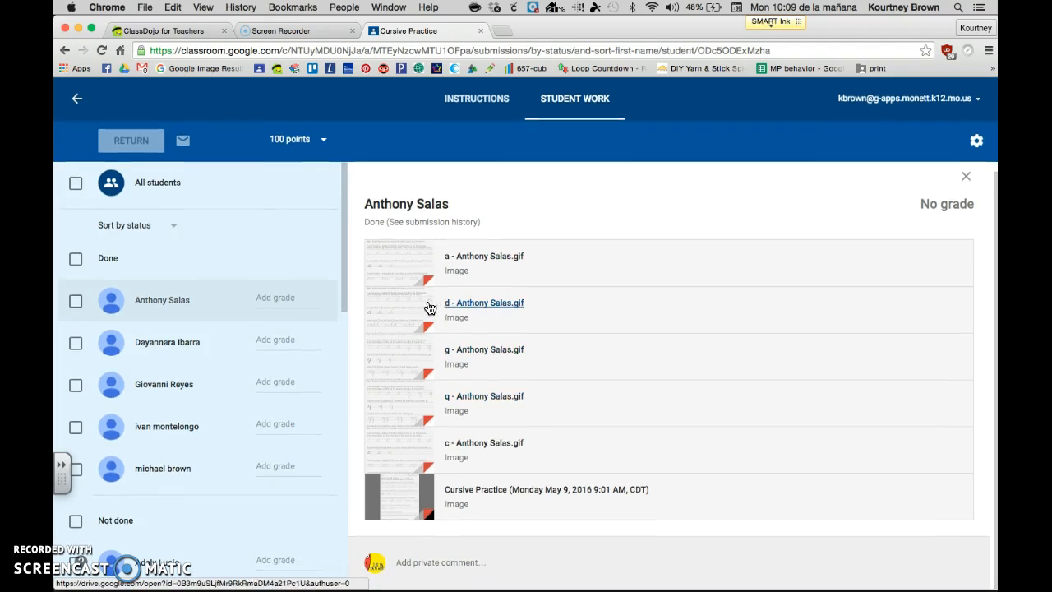
{"action": "left_click", "coordinate": [407, 264]}
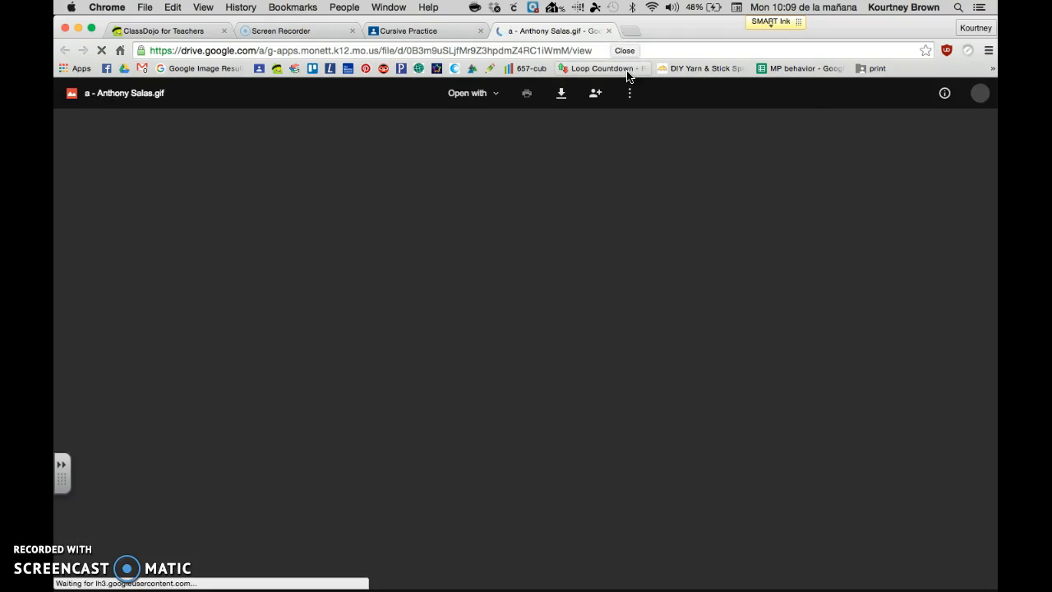
{"action": "left_click", "coordinate": [435, 35]}
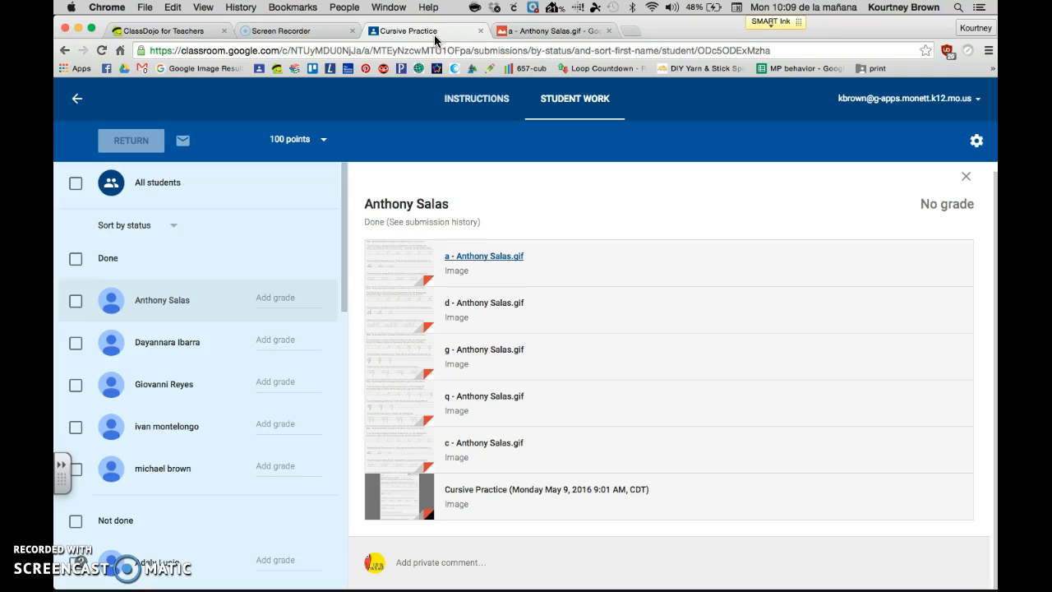
Step: Enter a grade of 100 for the first student on the Cursive Practice assignment
{"action": "left_click", "coordinate": [273, 296]}
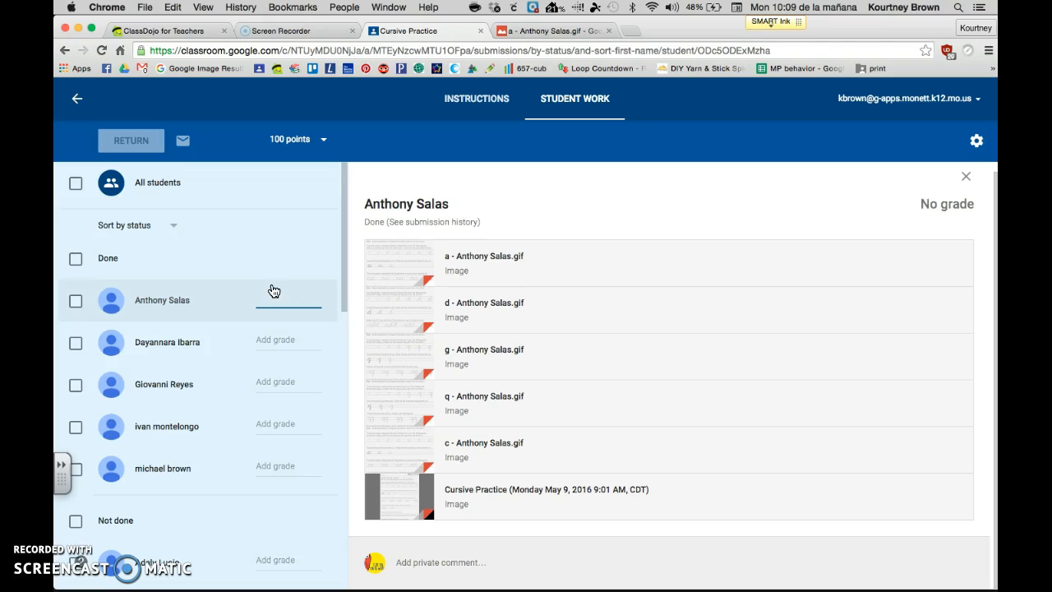
{"action": "type", "text": "100"}
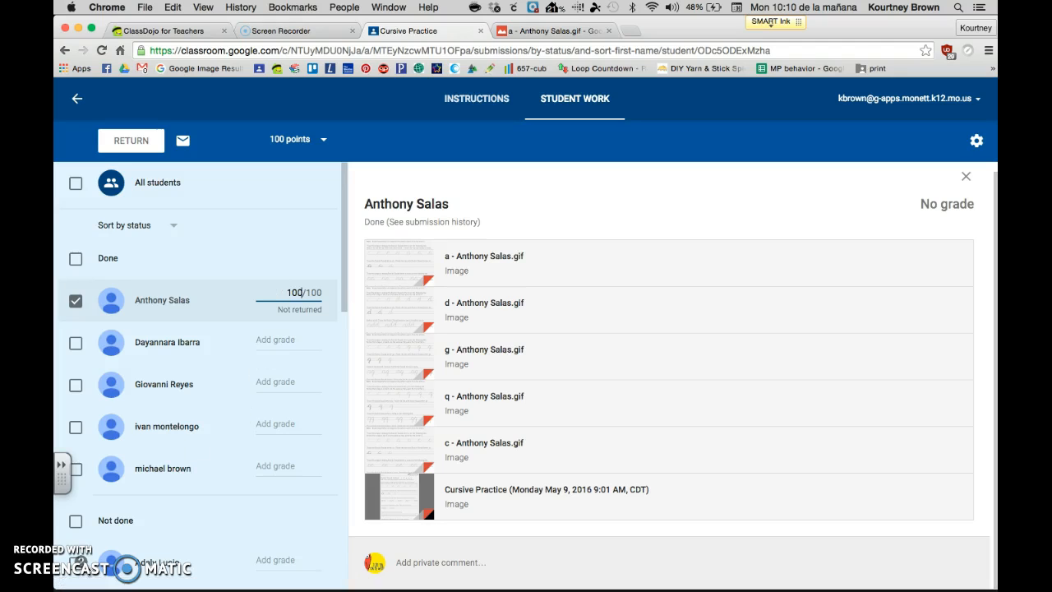
{"action": "left_click", "coordinate": [85, 567]}
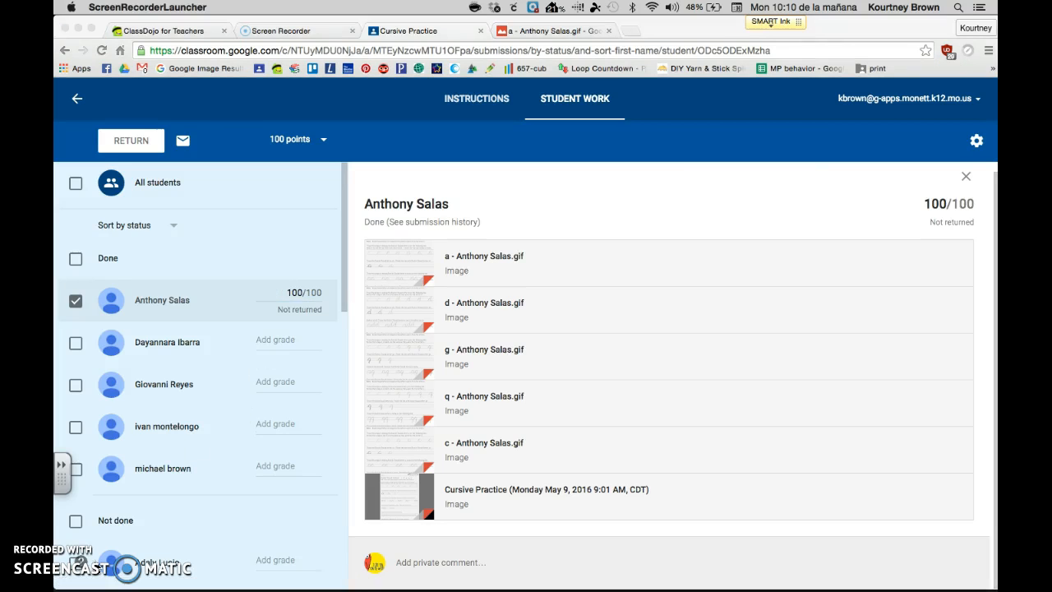
Step: Open the second done student's Cursive Practice grade for entry
{"action": "left_click", "coordinate": [272, 341]}
{"action": "left_click", "coordinate": [272, 382]}
{"action": "left_click", "coordinate": [272, 345]}
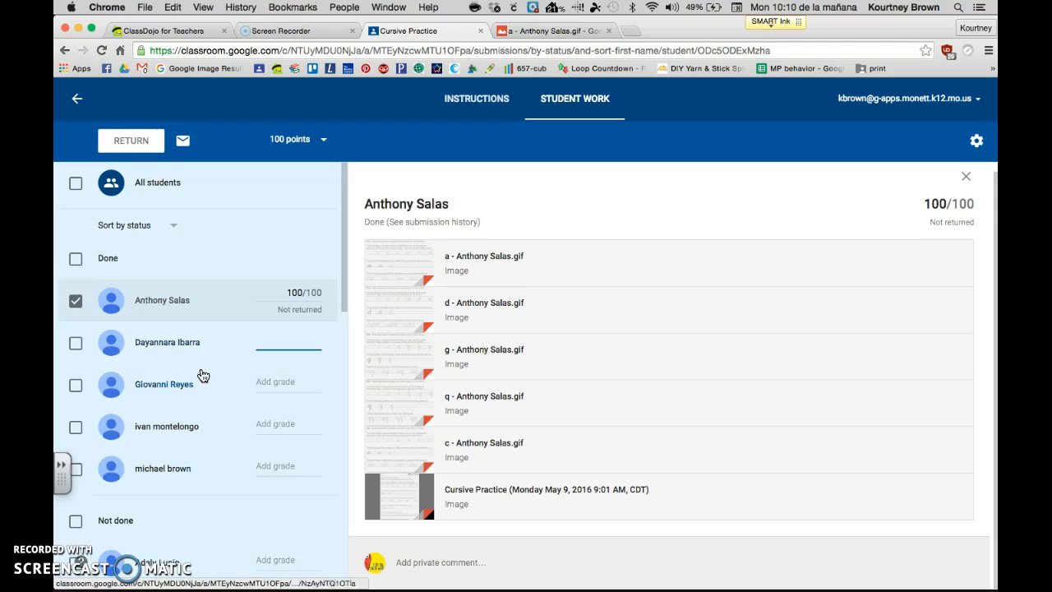